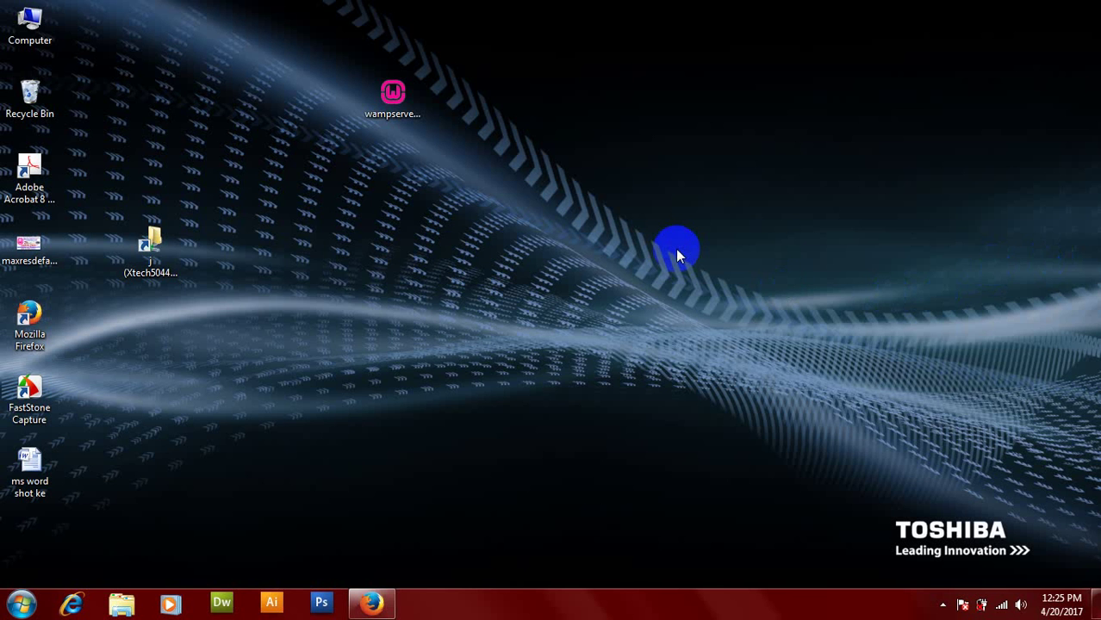
right_click(677, 249)
click(751, 291)
Step: Switch to Firefox and try to load localhost in a new tab
click(390, 604)
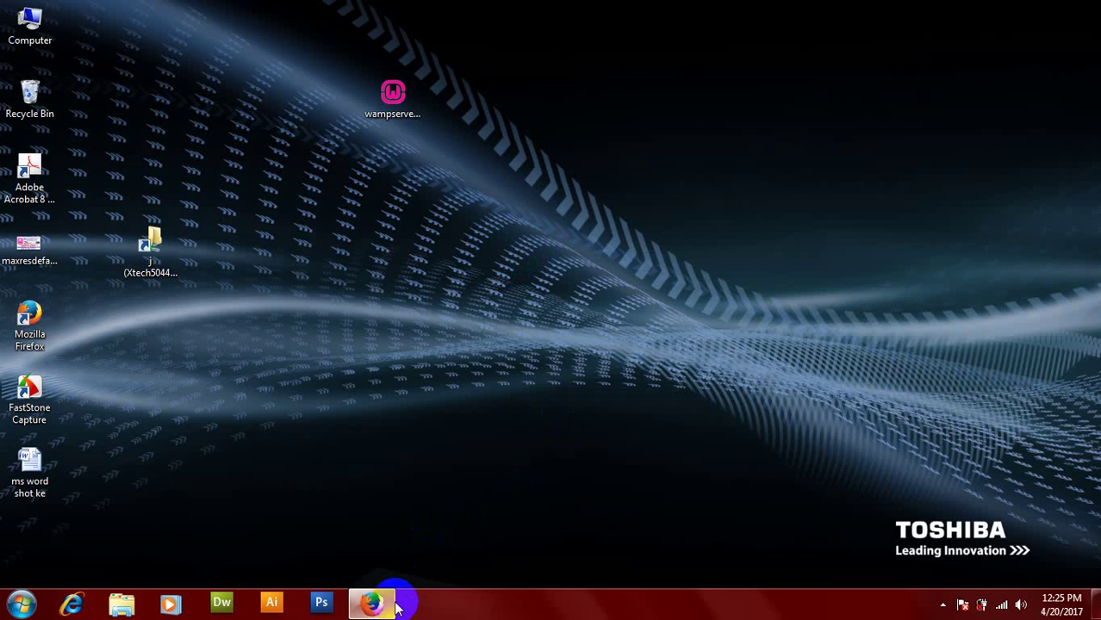
click(535, 14)
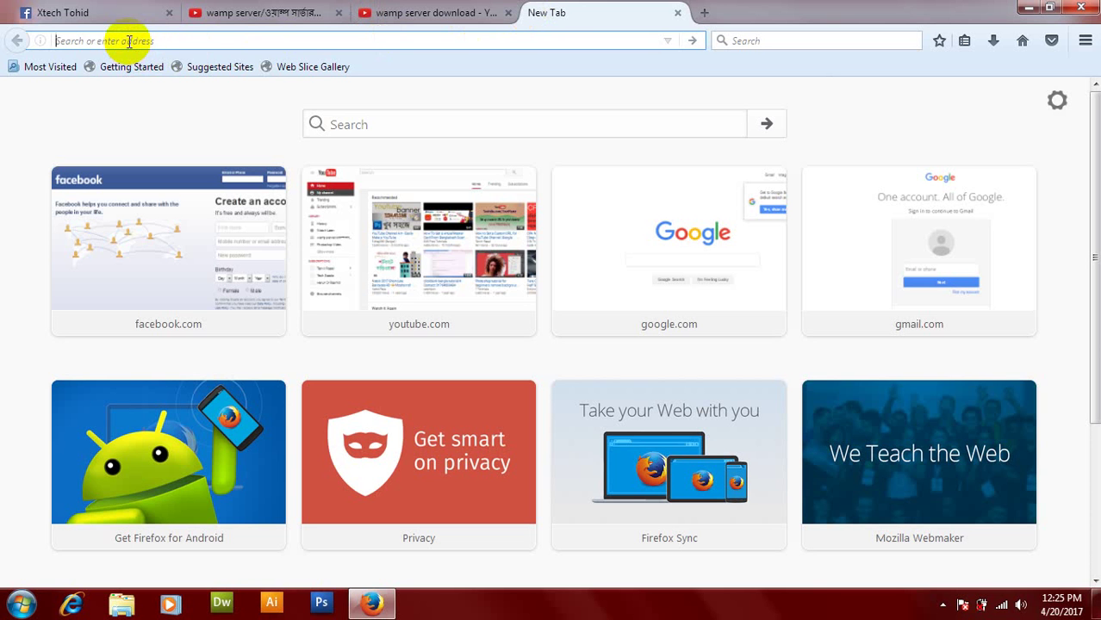
text(l)
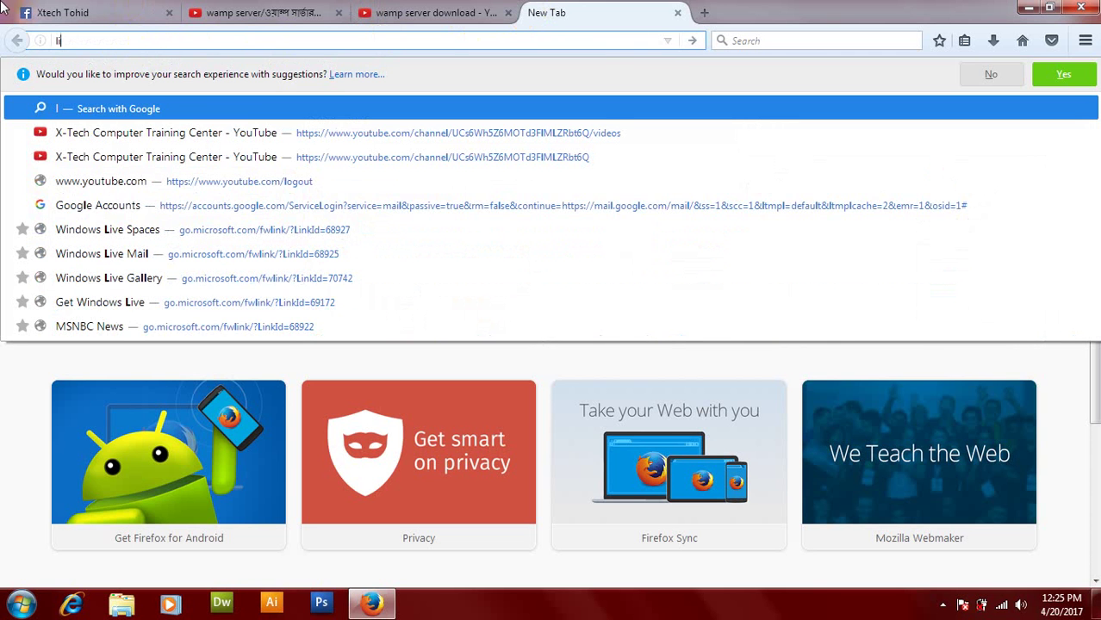
text(ic)
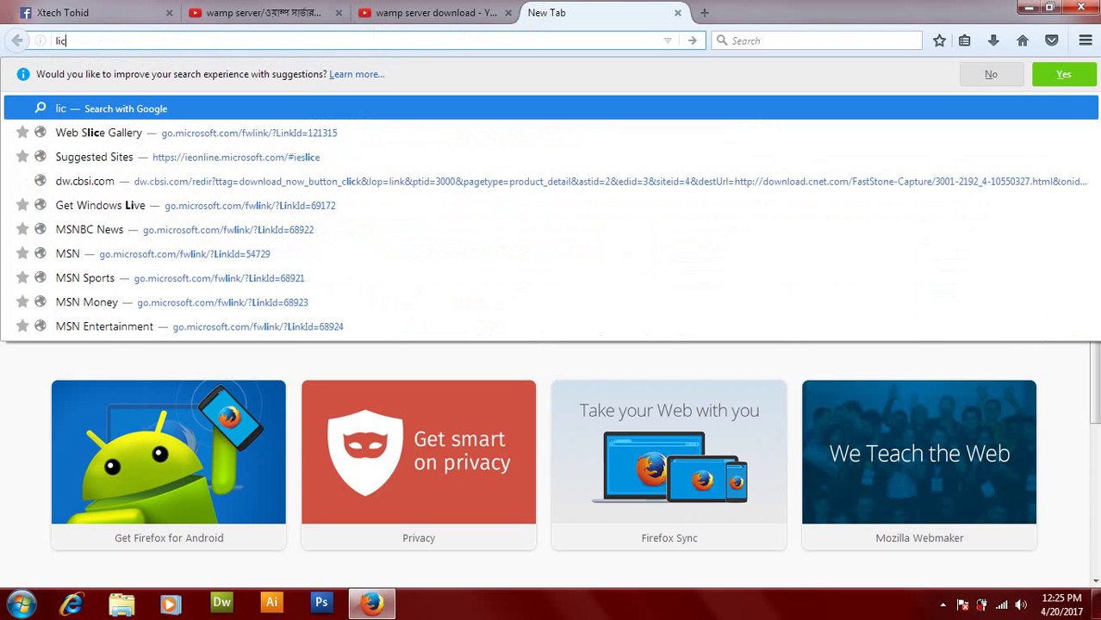
text(al)
key(BackSpace)
key(BackSpace)
key(BackSpace)
key(BackSpace)
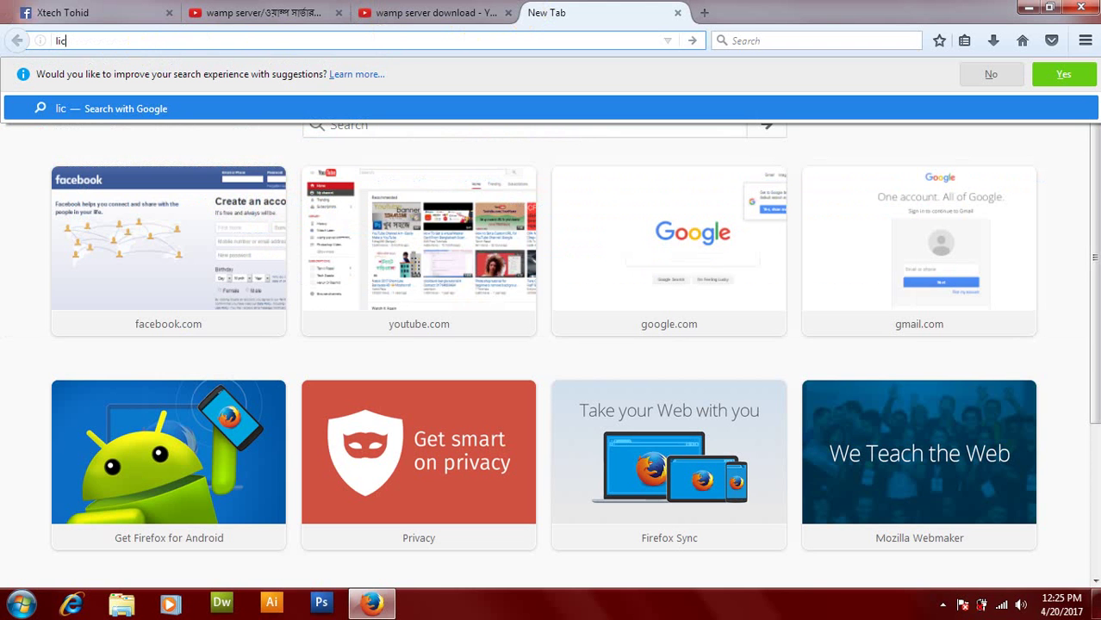
text(o)
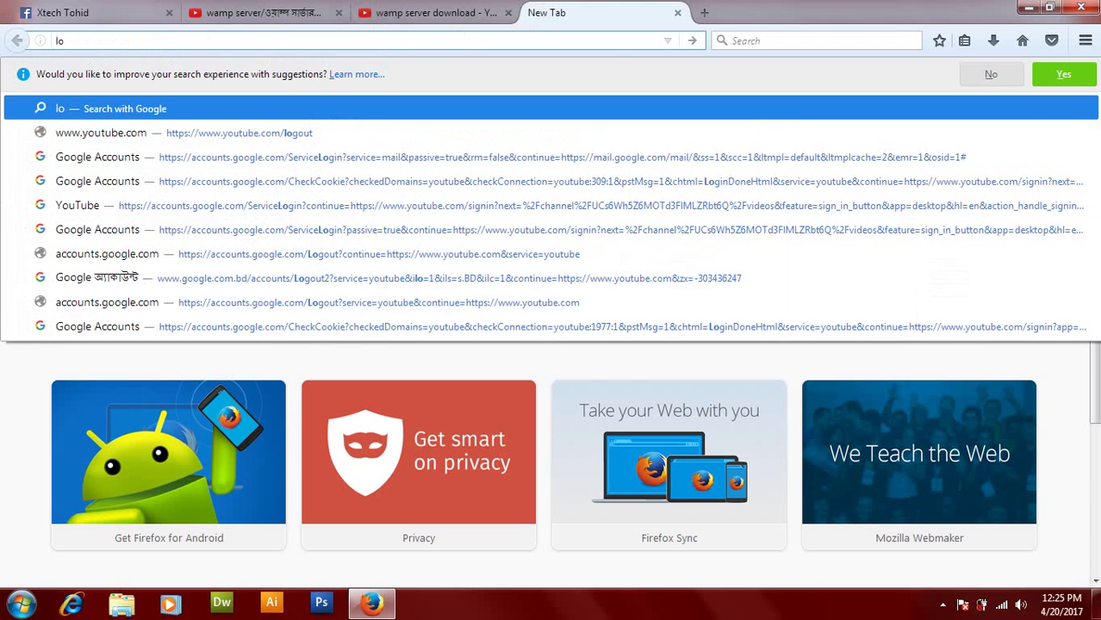
text(cal)
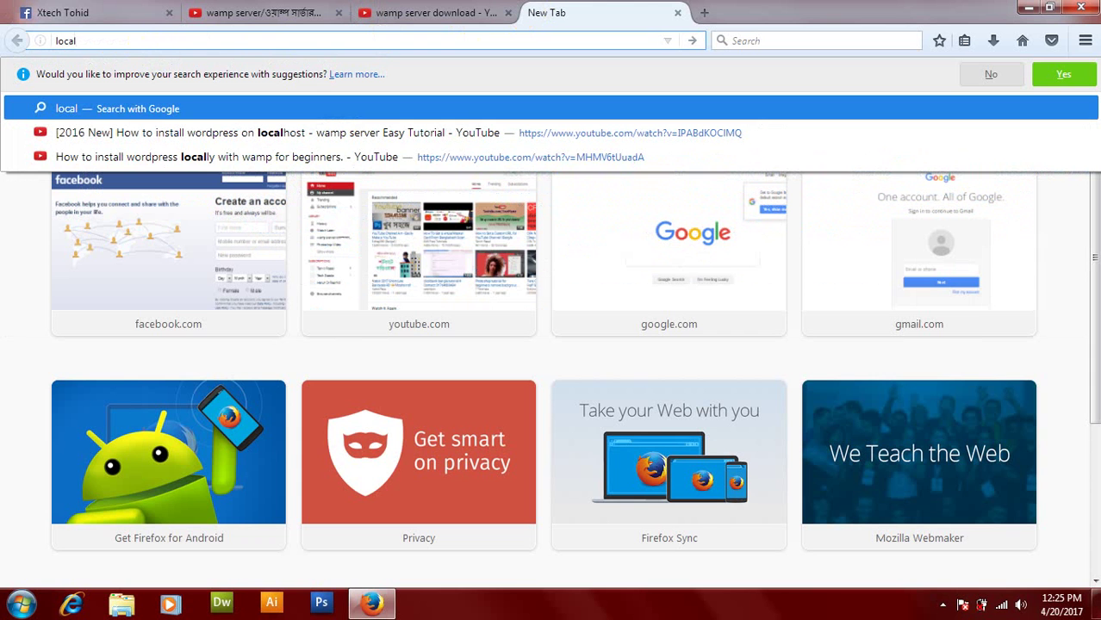
text(hos)
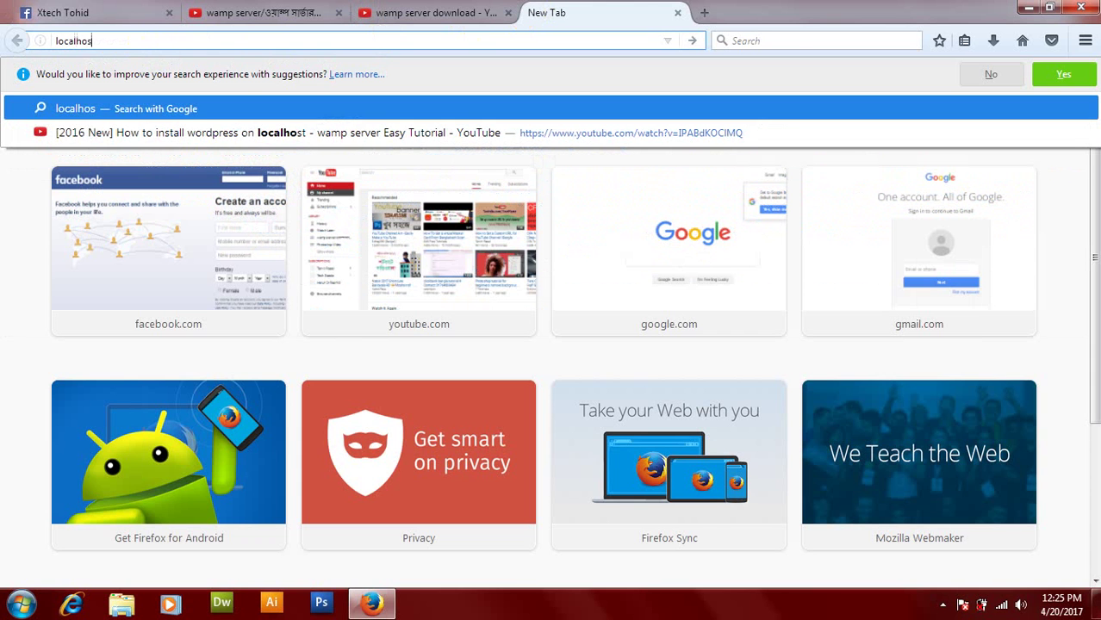
text(t)
key(Return)
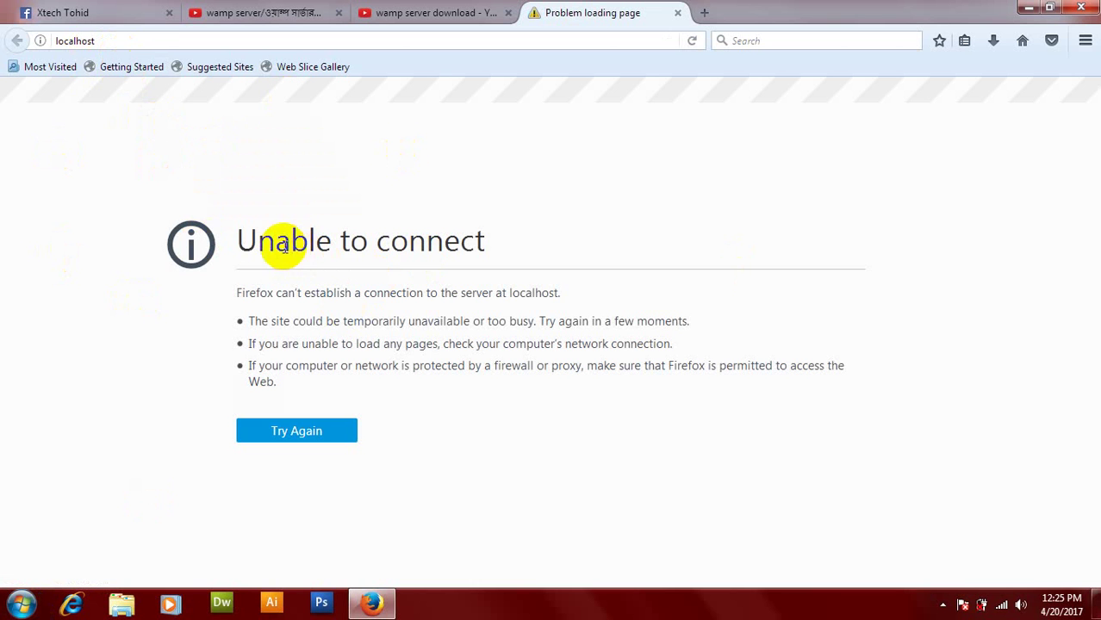
drag(236, 240, 528, 245)
click(521, 245)
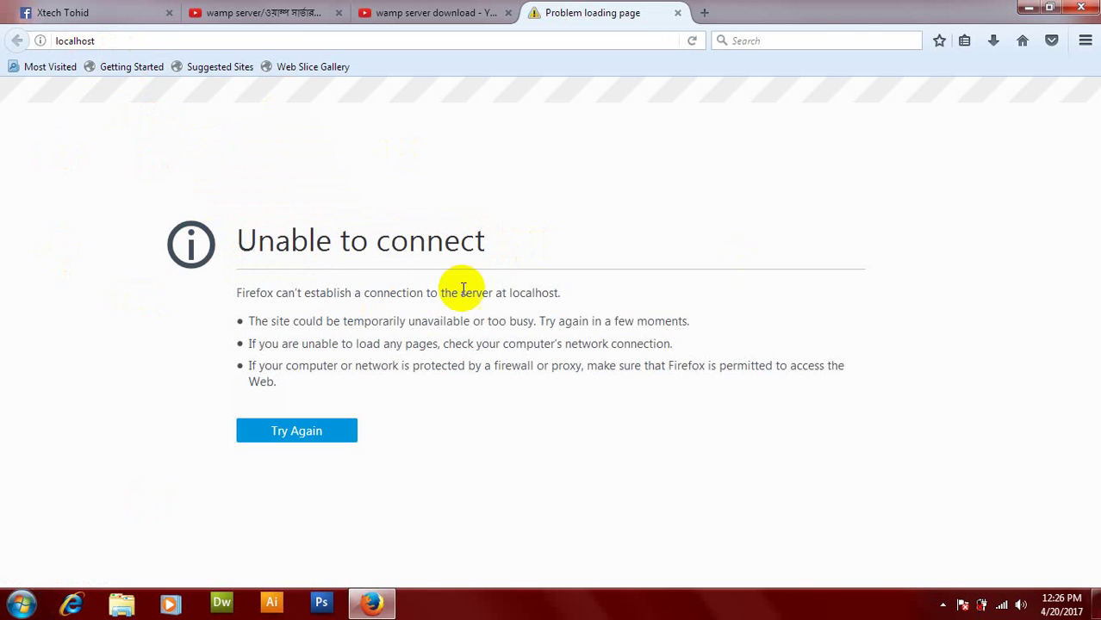
Step: Start WampServer from the installed programs and check its status among the hidden notification icons
click(28, 603)
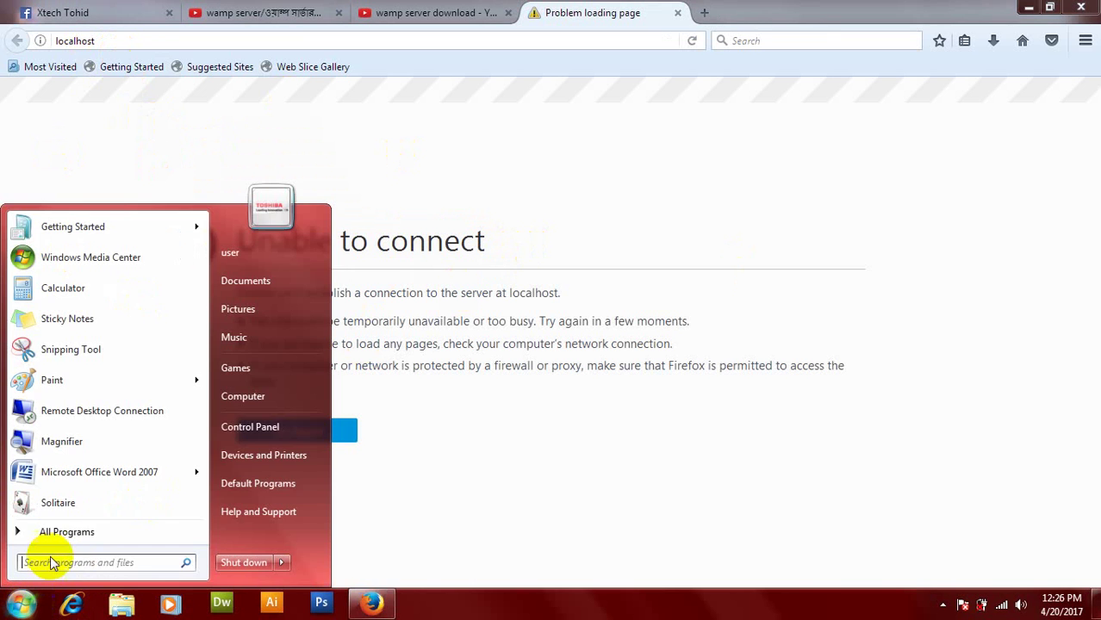
click(65, 530)
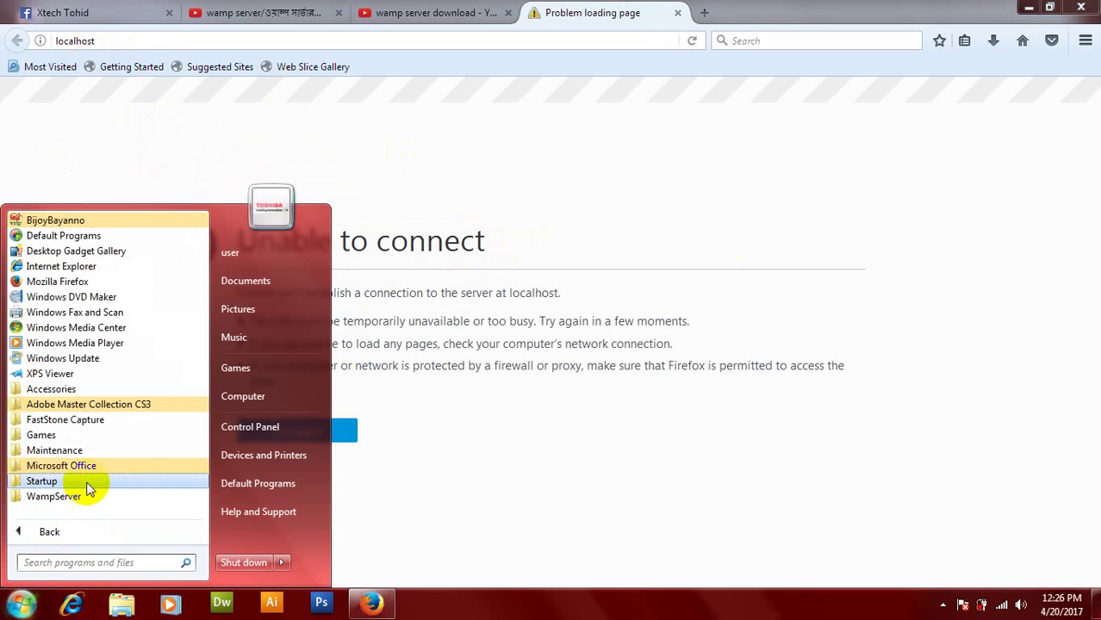
click(77, 498)
click(79, 512)
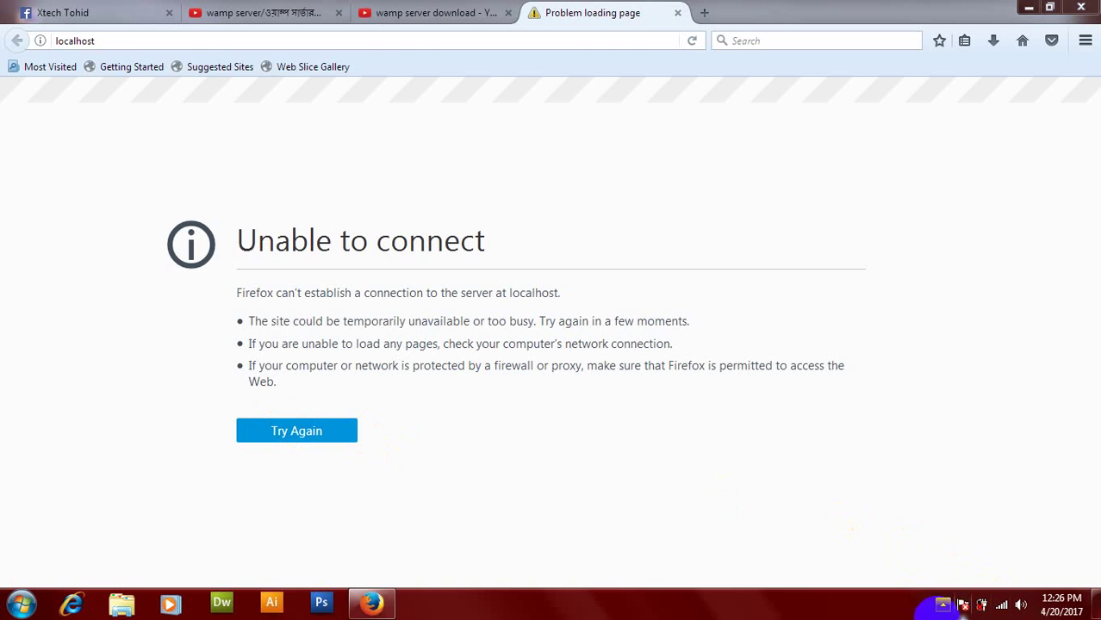
click(943, 604)
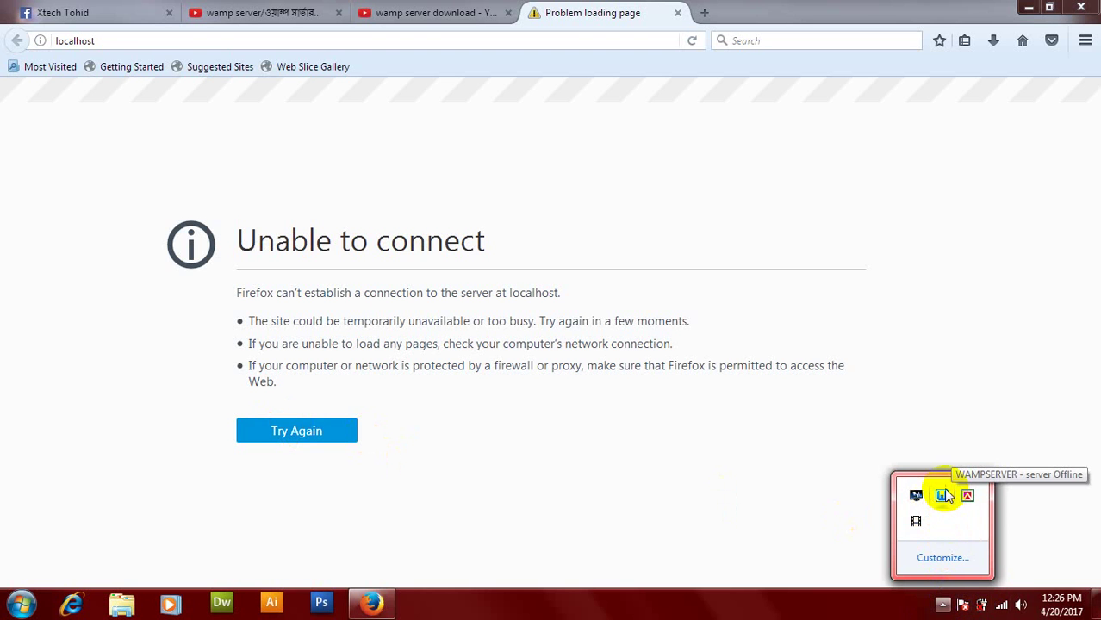
Step: Reload the localhost address and look through the WampServer homepage from the server configuration down to the aliases
click(150, 42)
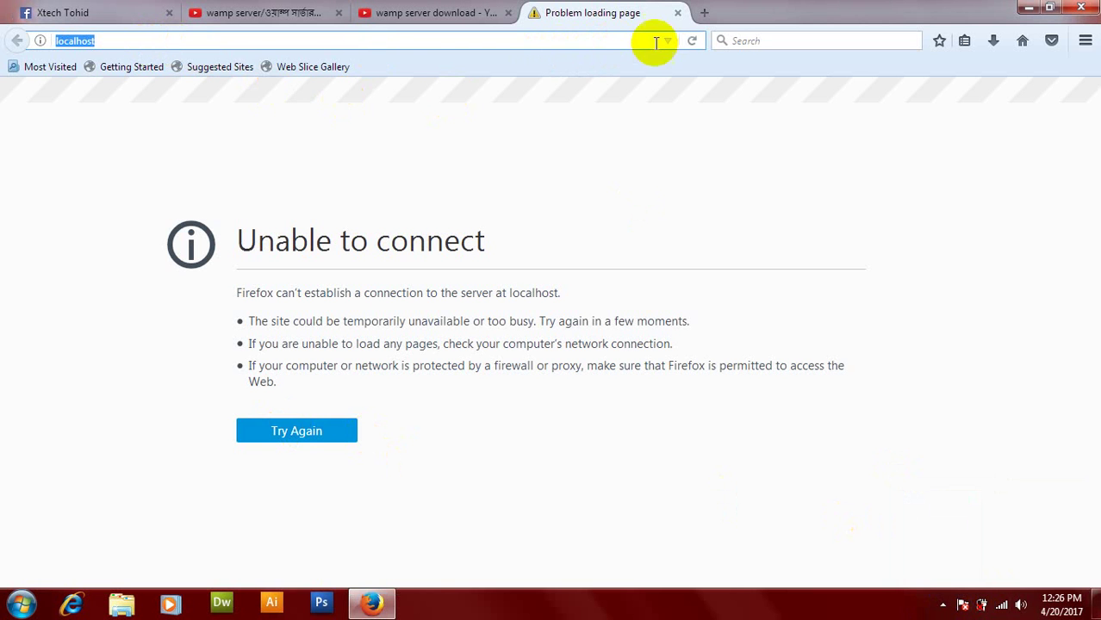
click(692, 41)
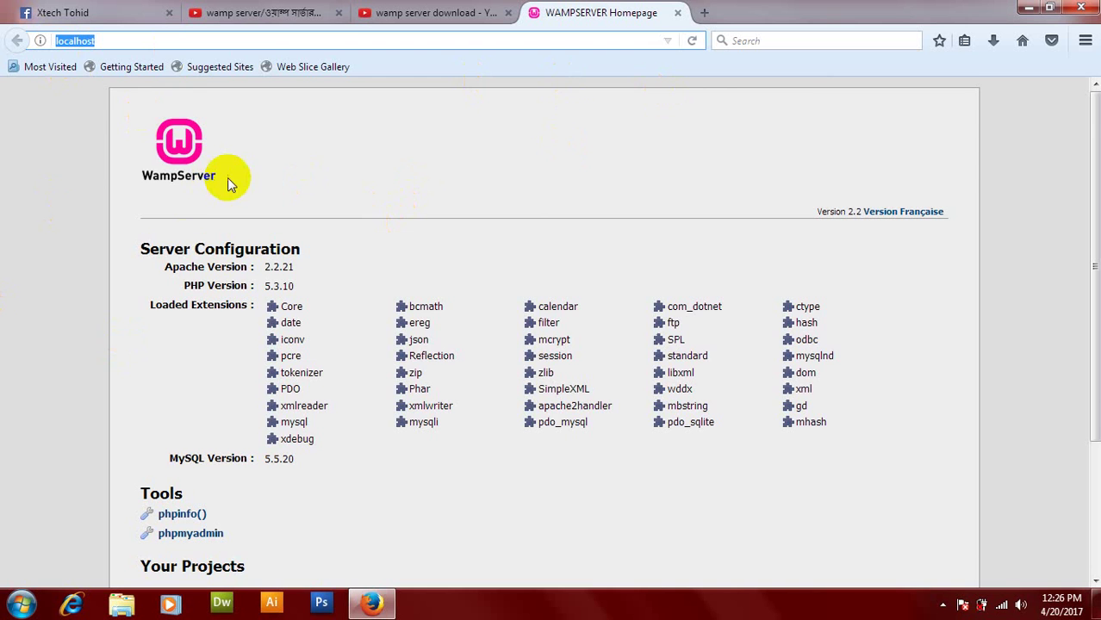
scroll(971, 285, down, 3)
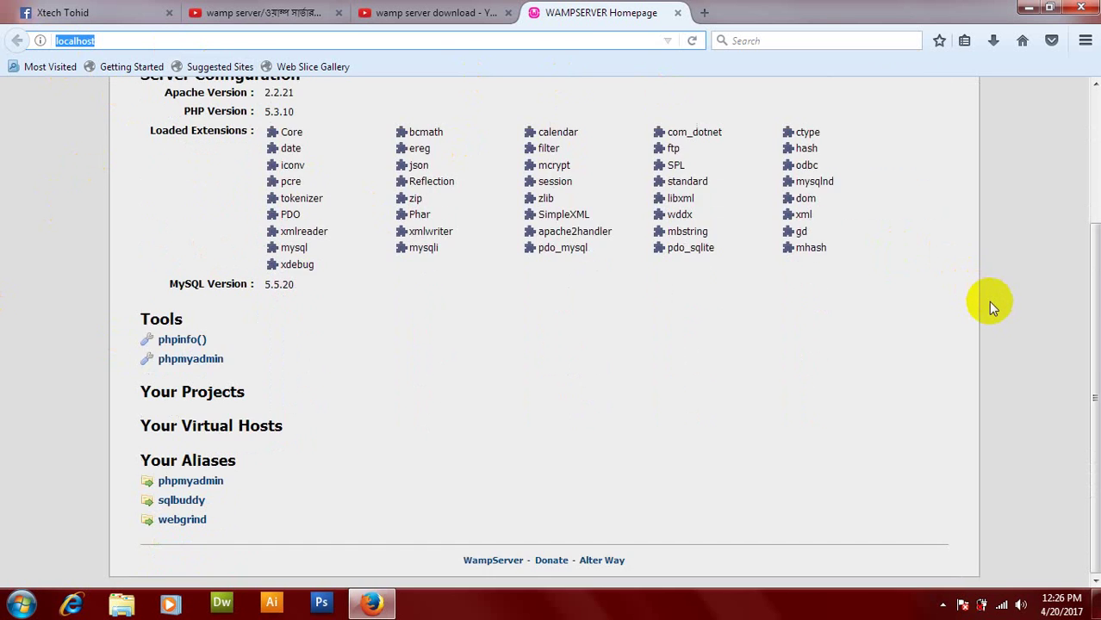
scroll(991, 306, up, 3)
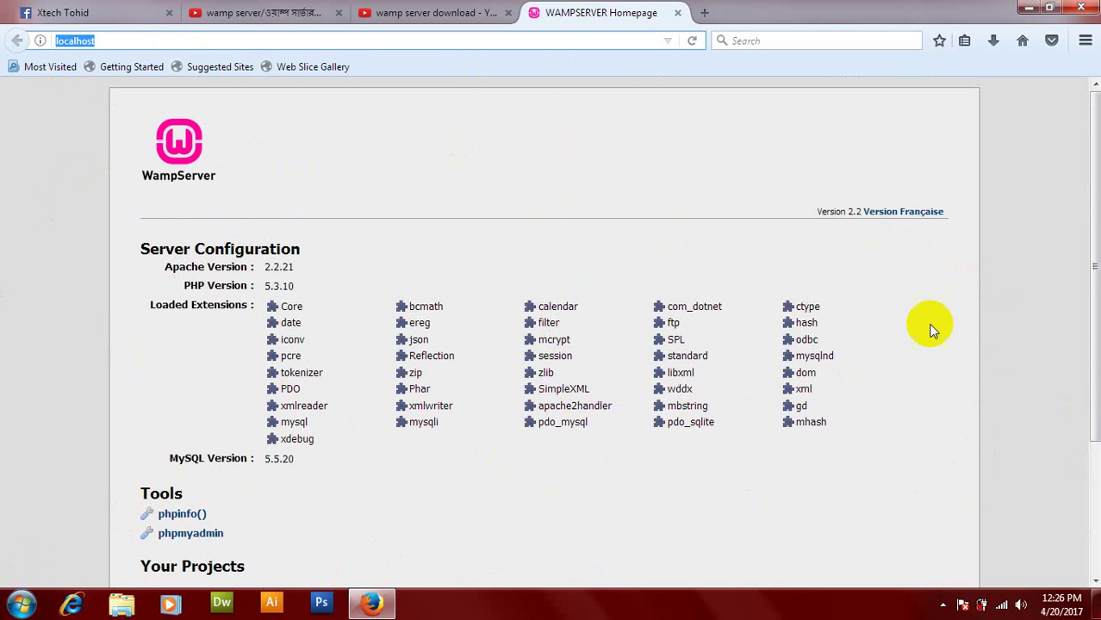
scroll(934, 336, down, 3)
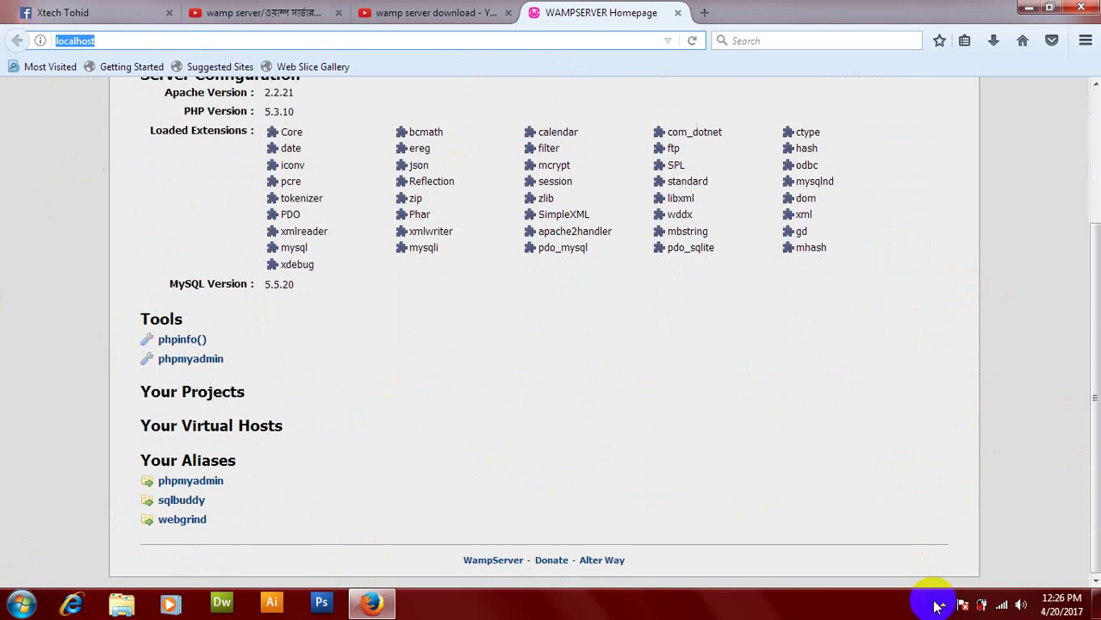
Step: Close the localhost tab and reopen the Localhost page from the running WampServer notification program, looking through its sections
click(678, 13)
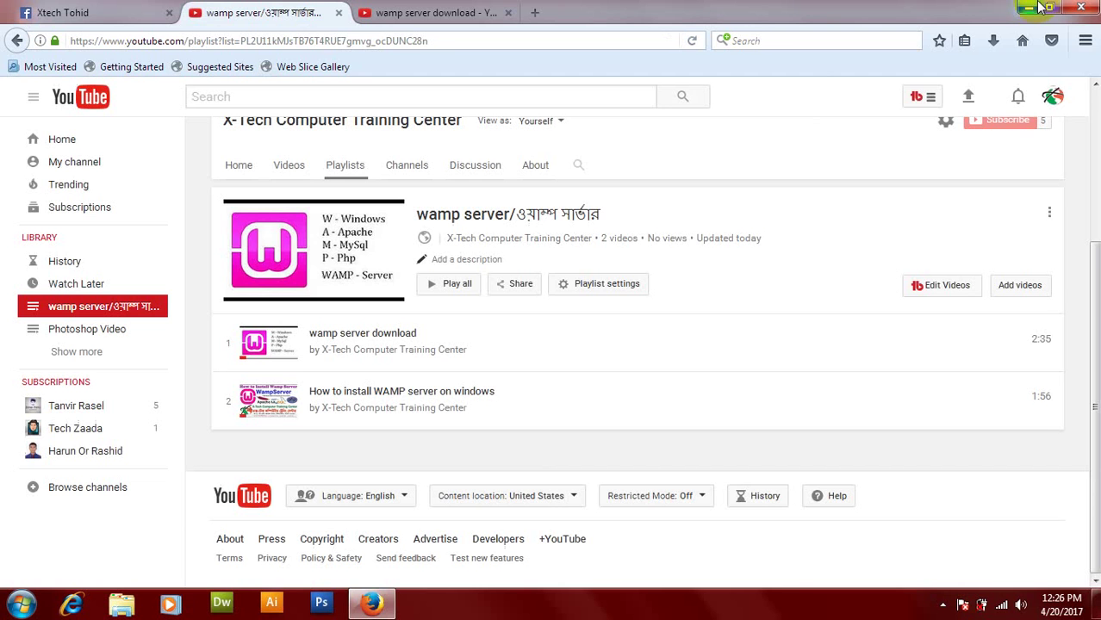
click(1028, 8)
click(942, 605)
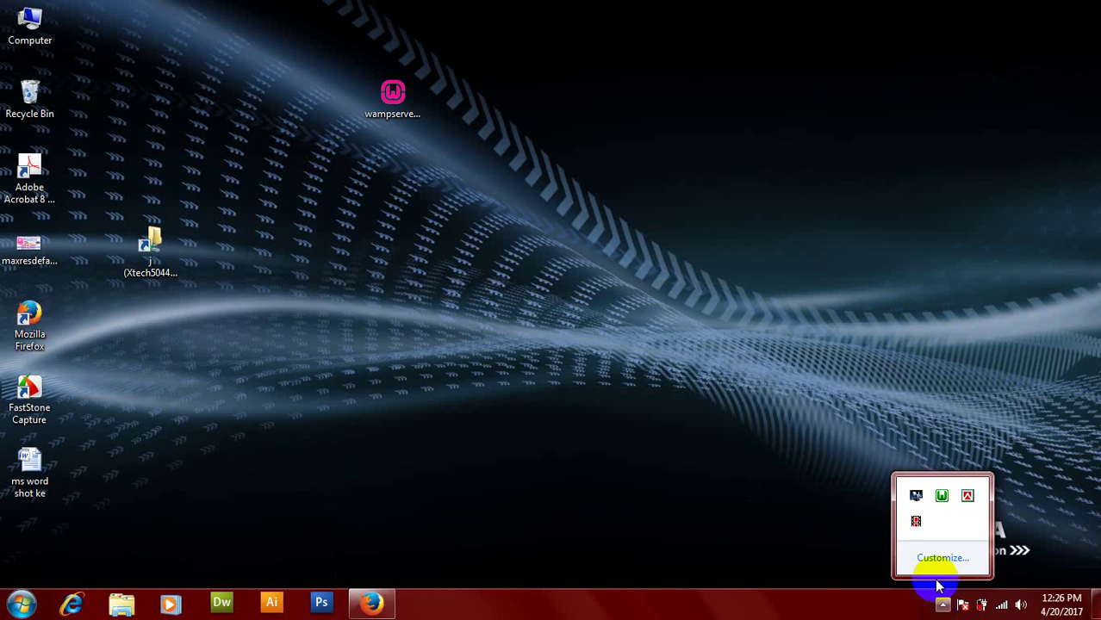
click(942, 498)
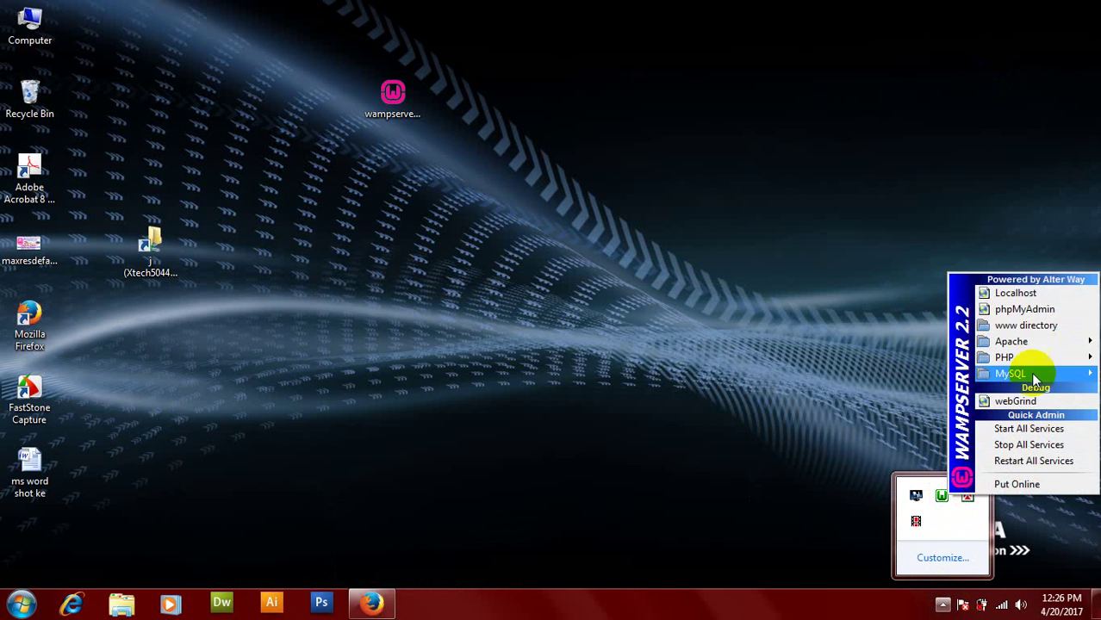
click(1021, 296)
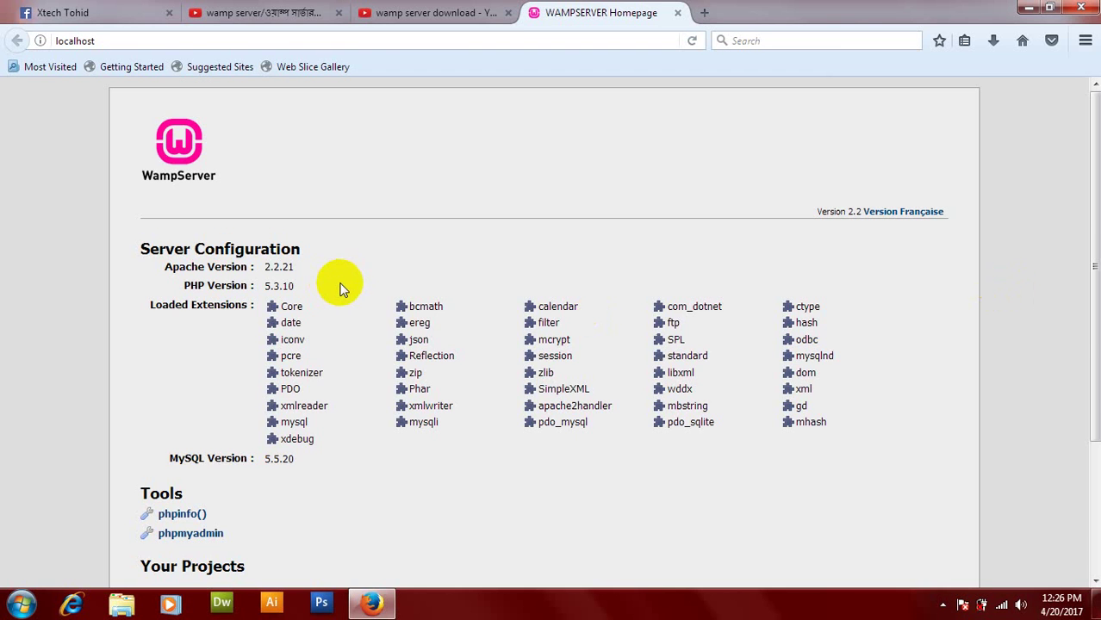
scroll(354, 293, down, 4)
scroll(278, 332, up, 4)
scroll(461, 216, down, 4)
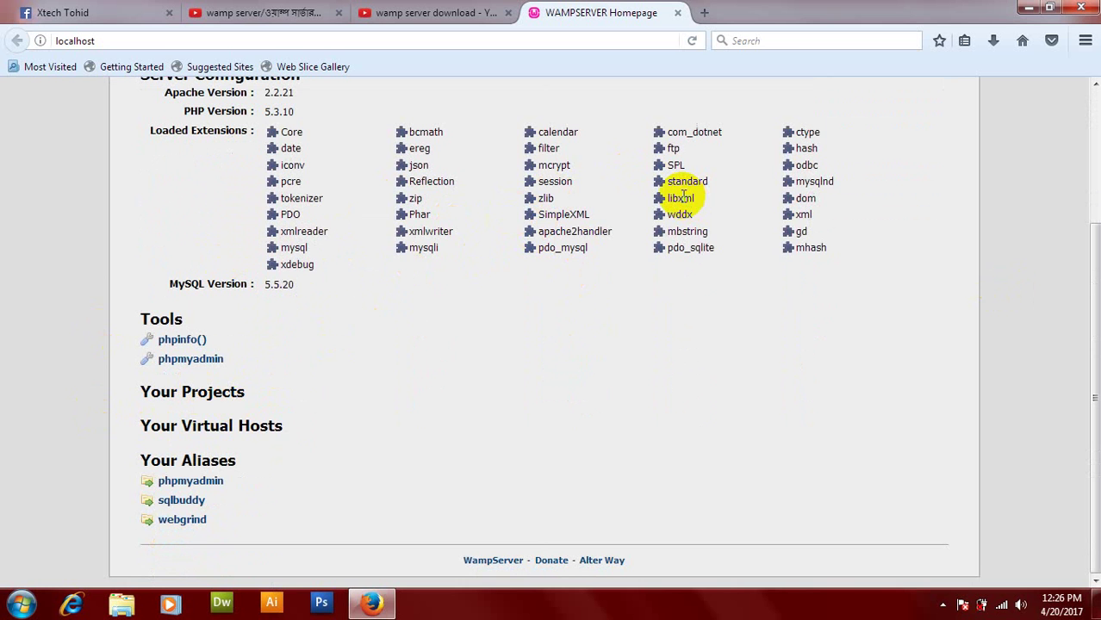
Step: Open the wamp\www folder on Local Disk (C:) in a maximized Windows Explorer window and select the index file
click(16, 601)
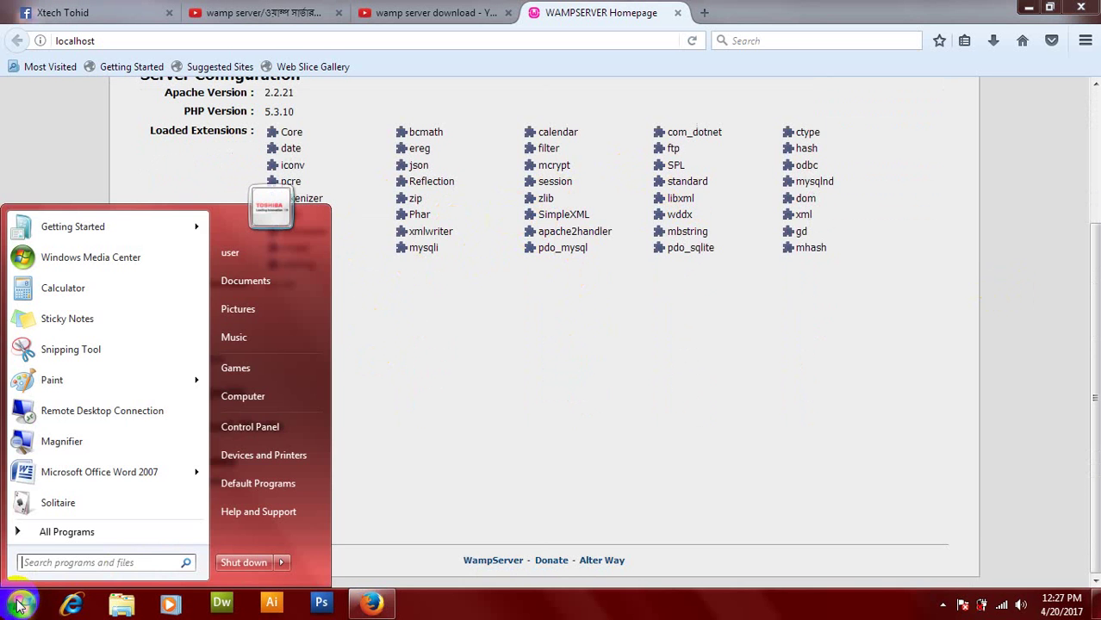
click(242, 396)
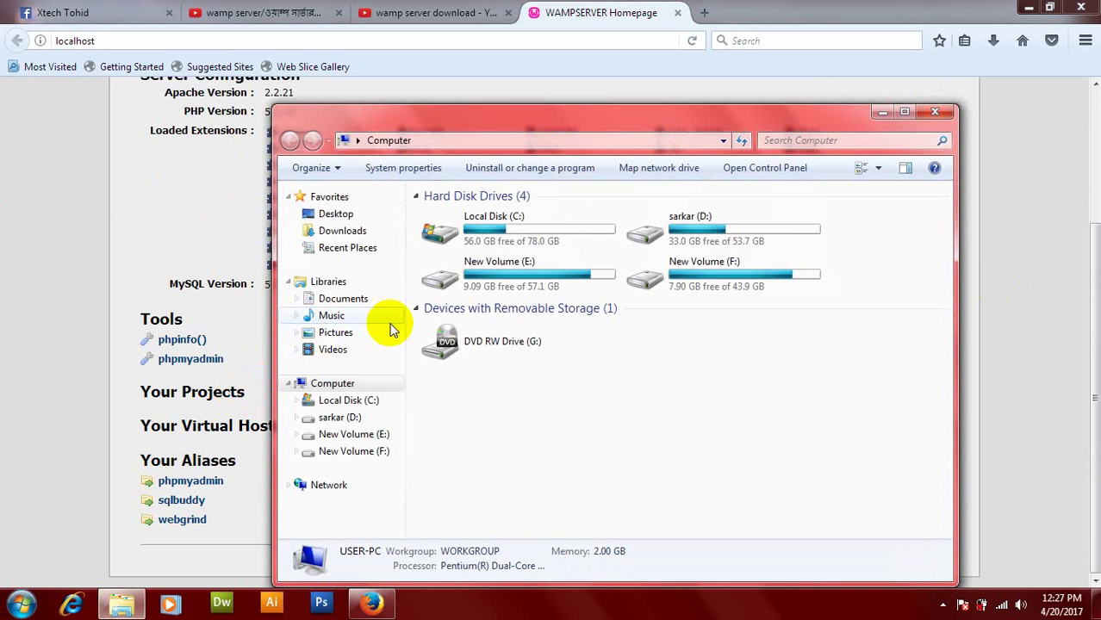
click(904, 111)
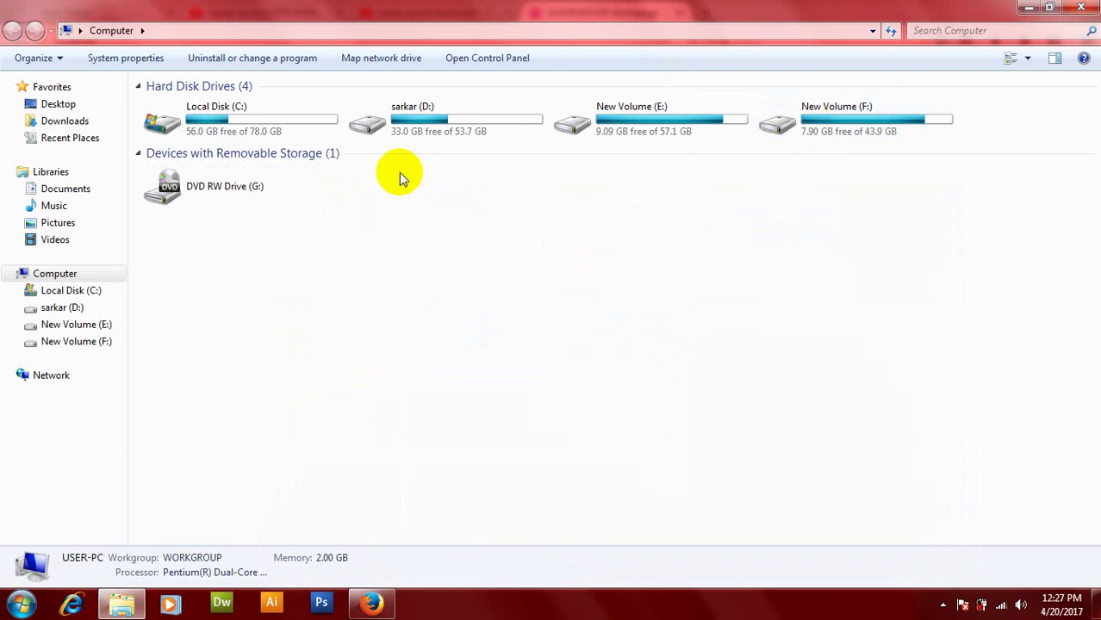
double_click(249, 119)
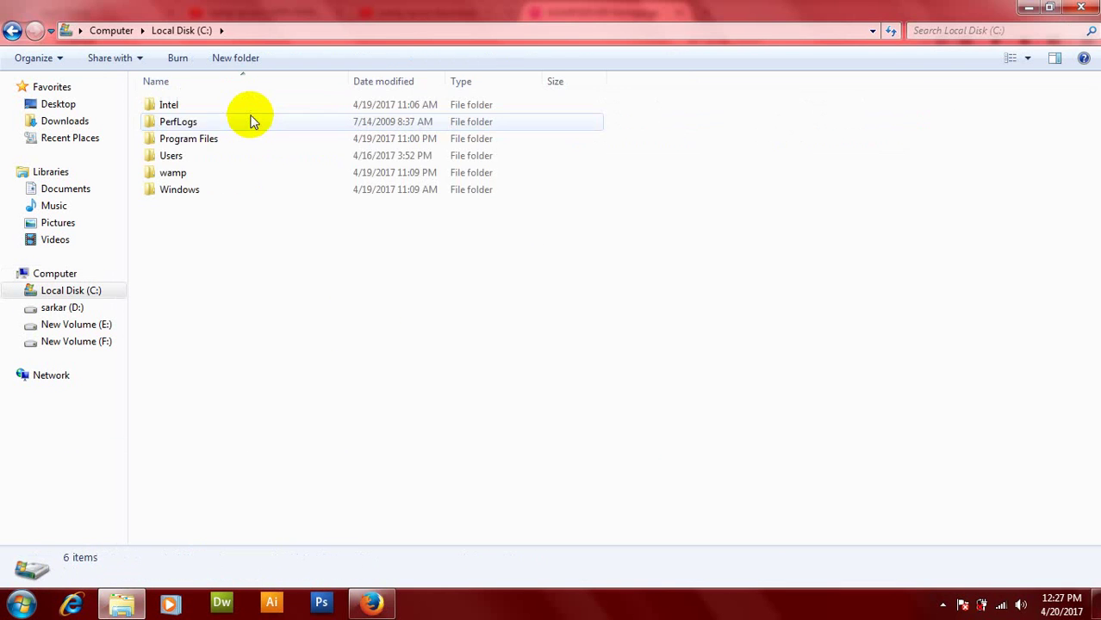
click(187, 175)
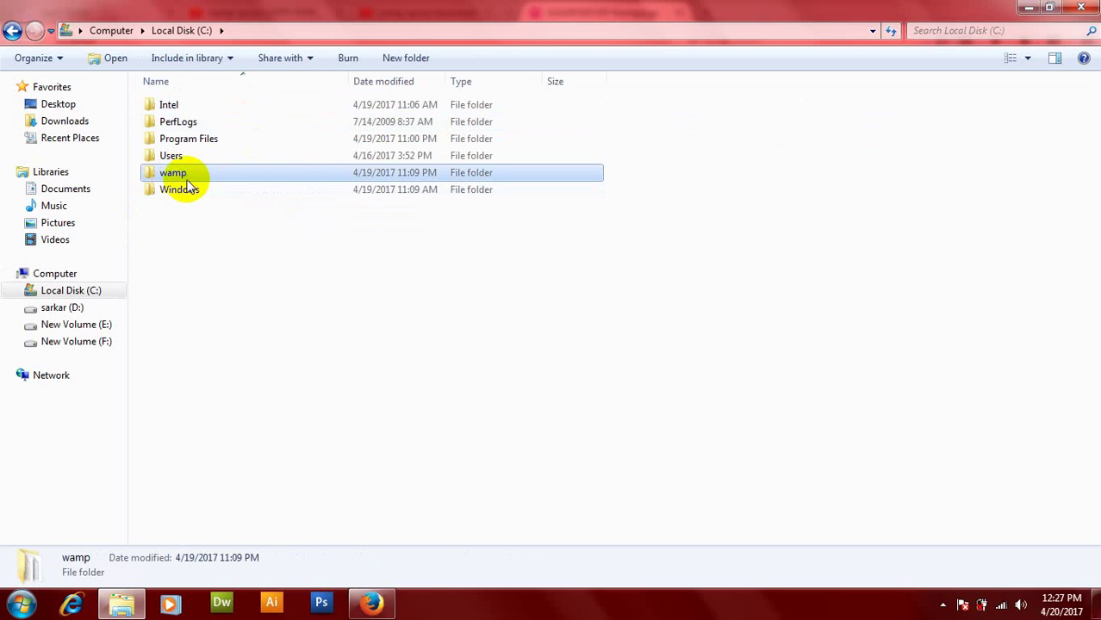
double_click(183, 176)
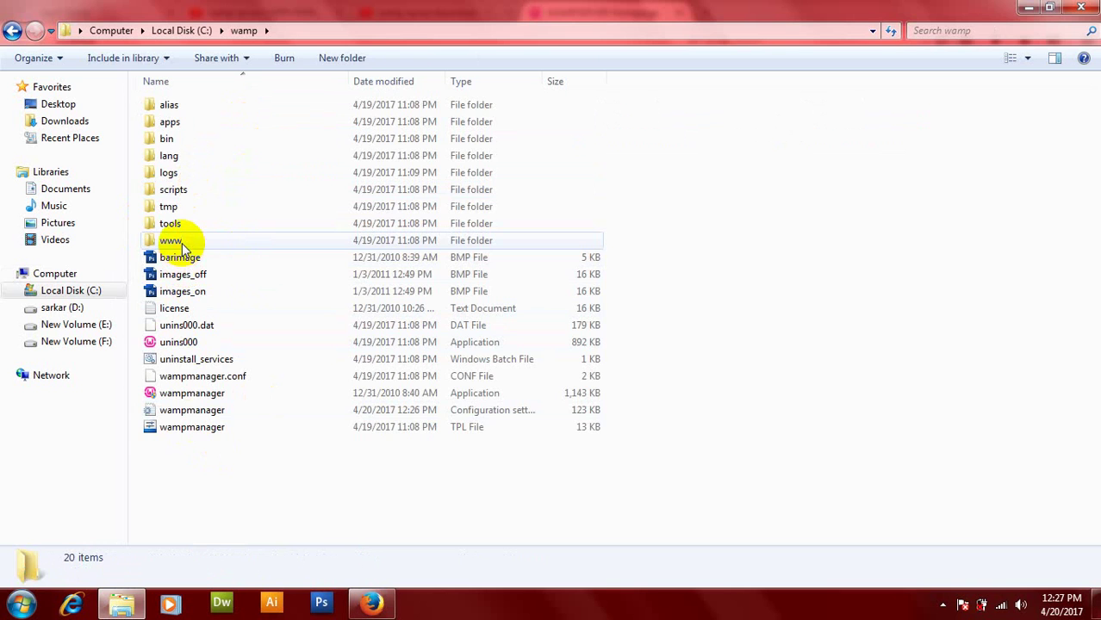
double_click(182, 243)
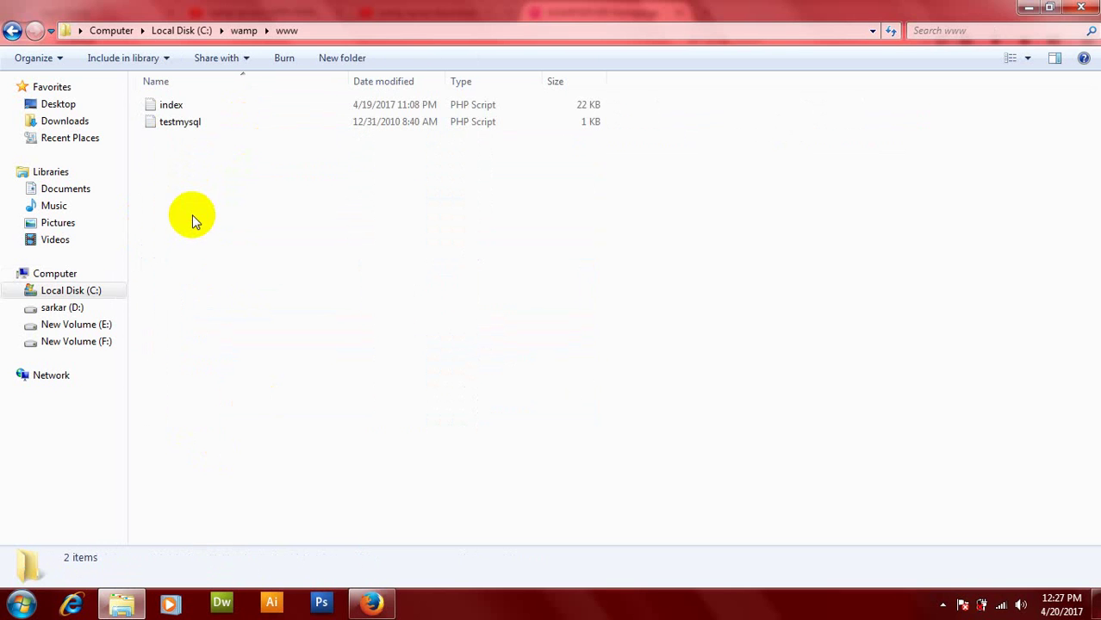
click(172, 105)
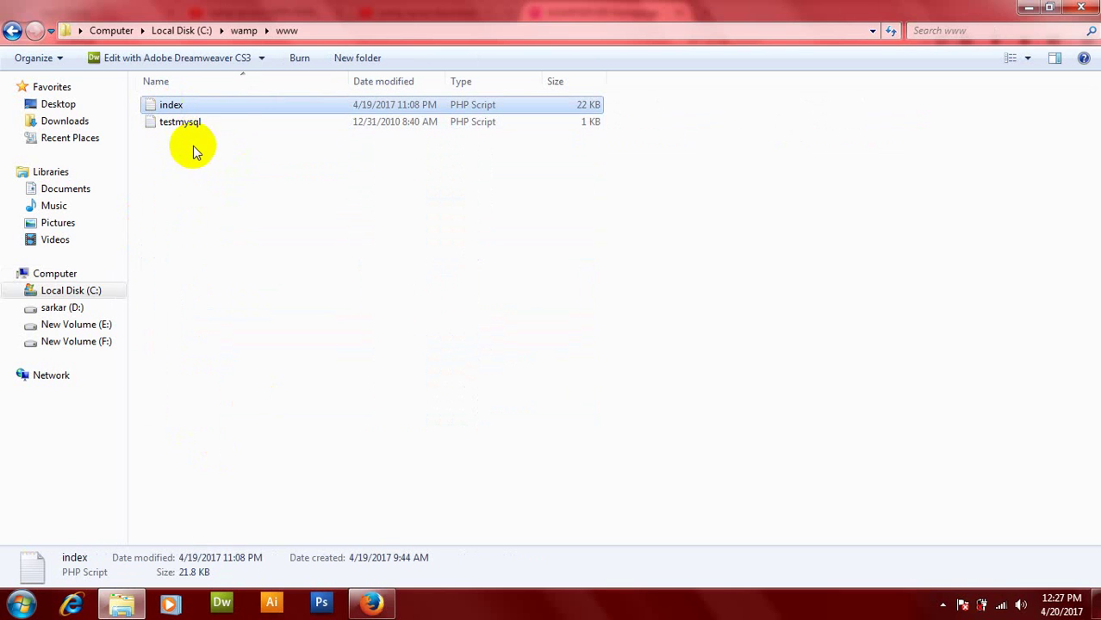
Step: Restore the www folder window to a smaller size and highlight the Your Projects heading on the localhost page before returning to the folder
click(1054, 10)
click(748, 16)
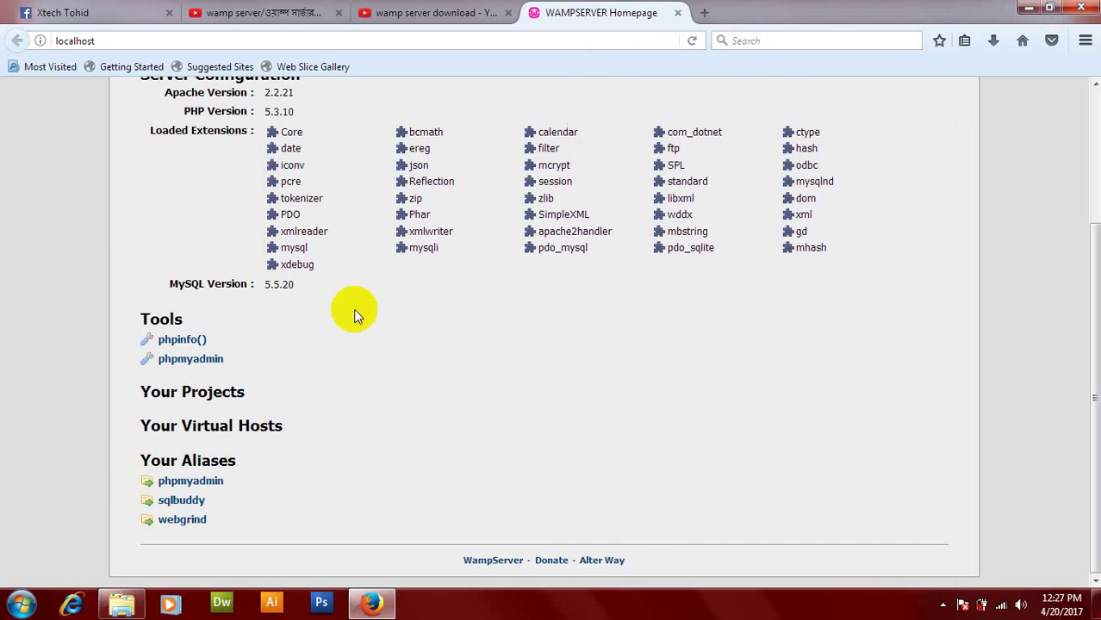
drag(143, 396, 263, 395)
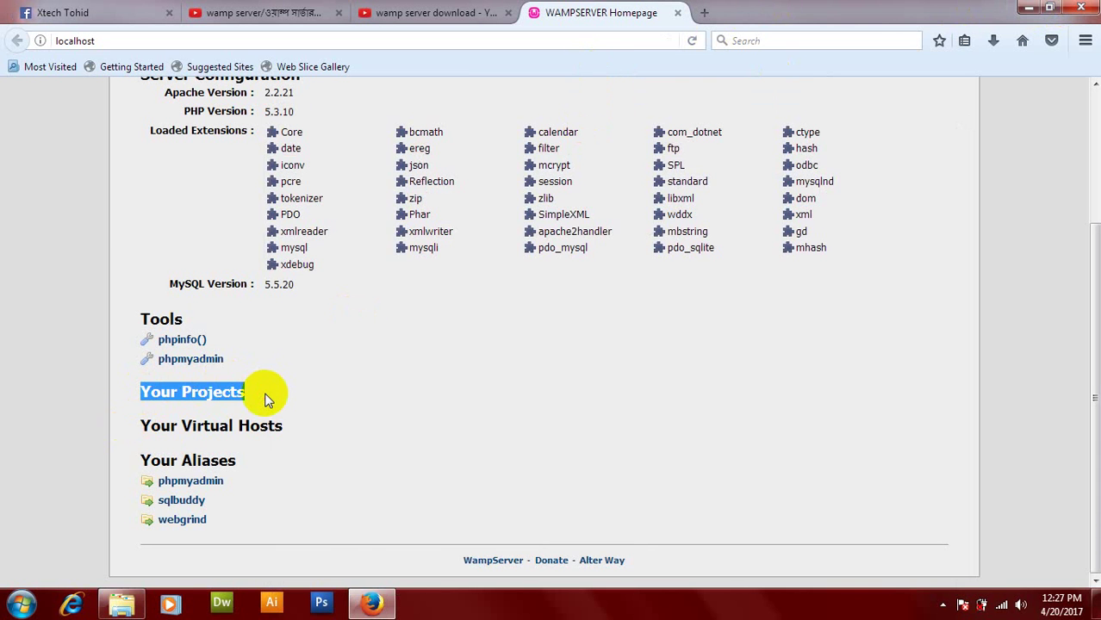
click(121, 603)
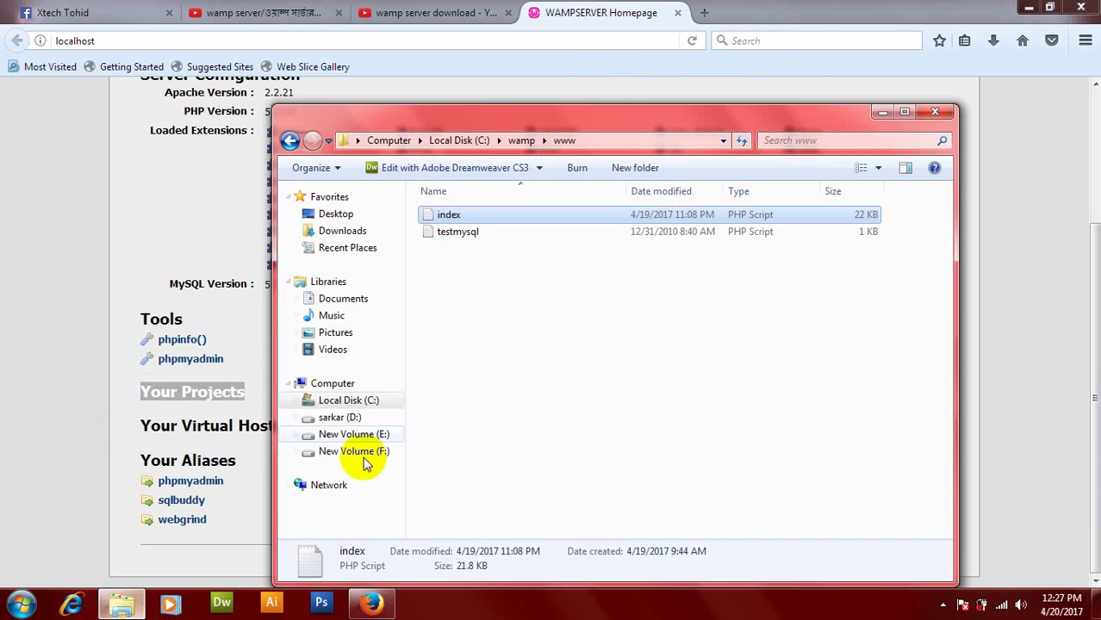
Step: Create a new folder named my_project in the wamp\www folder
right_click(511, 310)
mouse_move(634, 501)
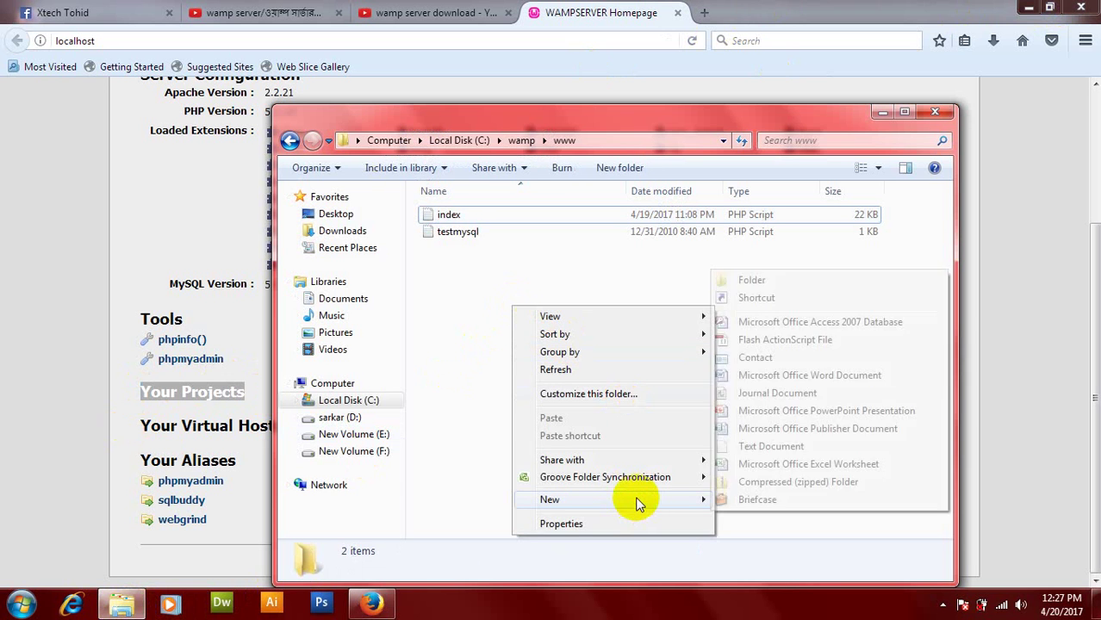
click(831, 279)
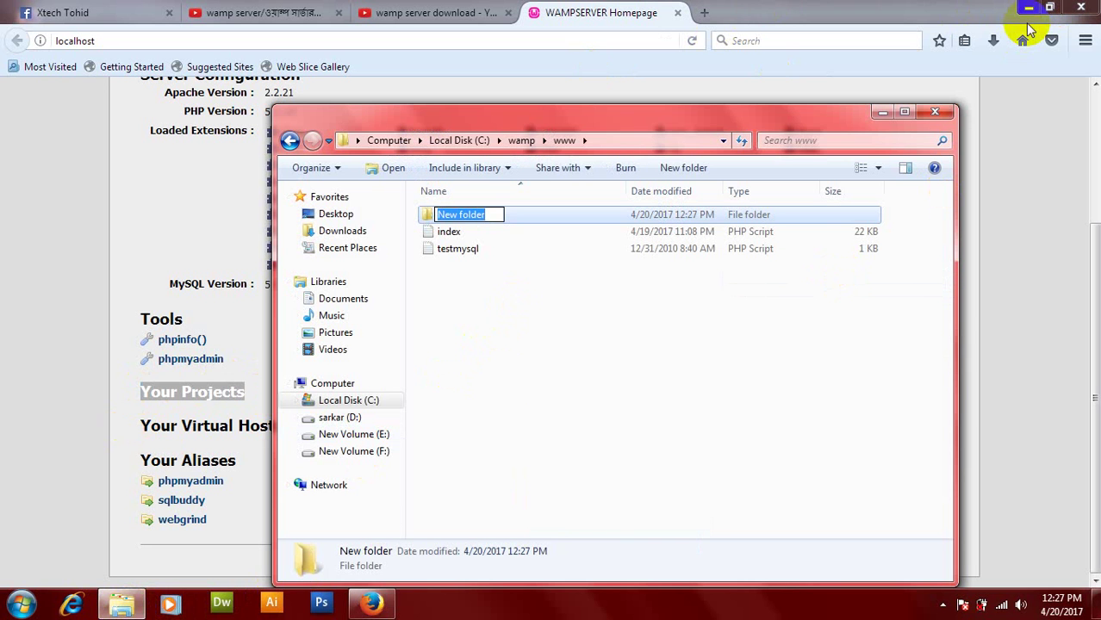
text(my_project)
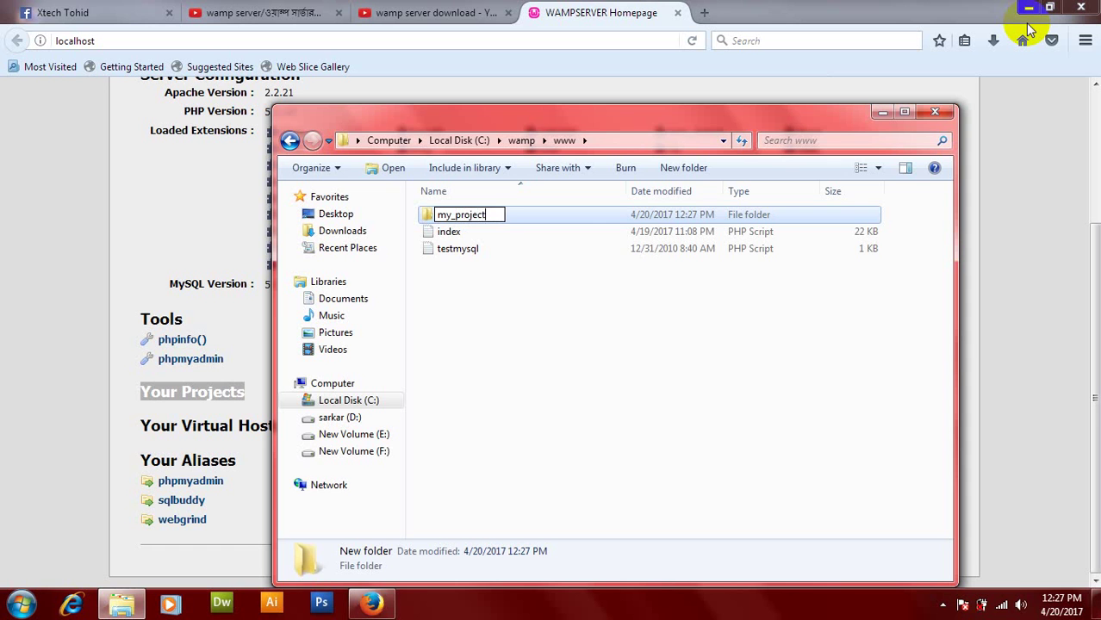
key(Return)
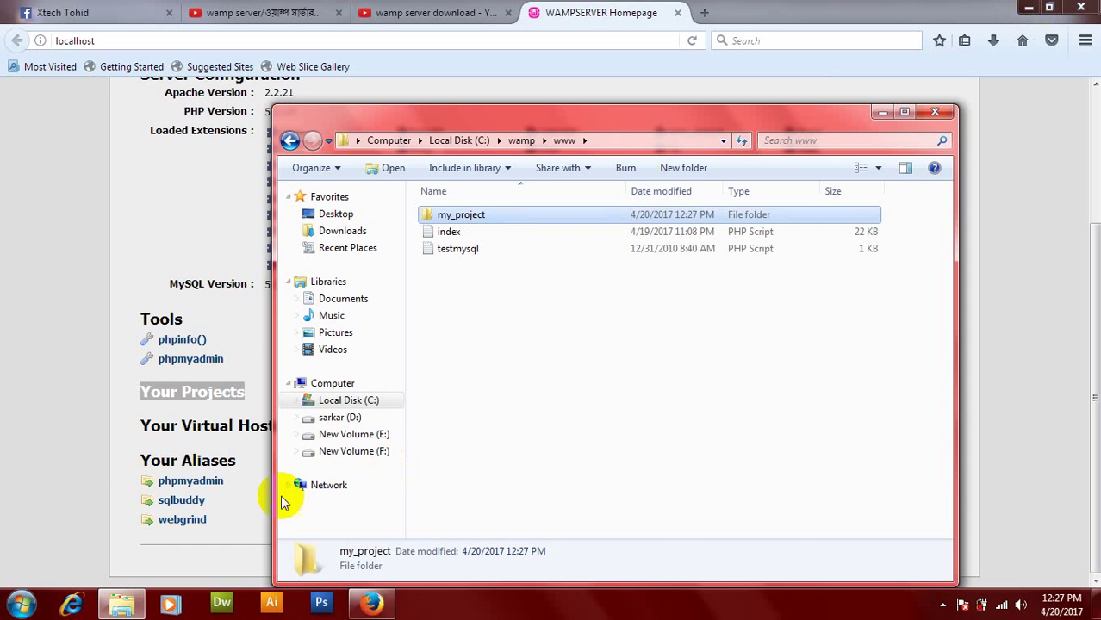
Step: Switch to the localhost page in Firefox and reload it to check the Your Projects section
click(11, 434)
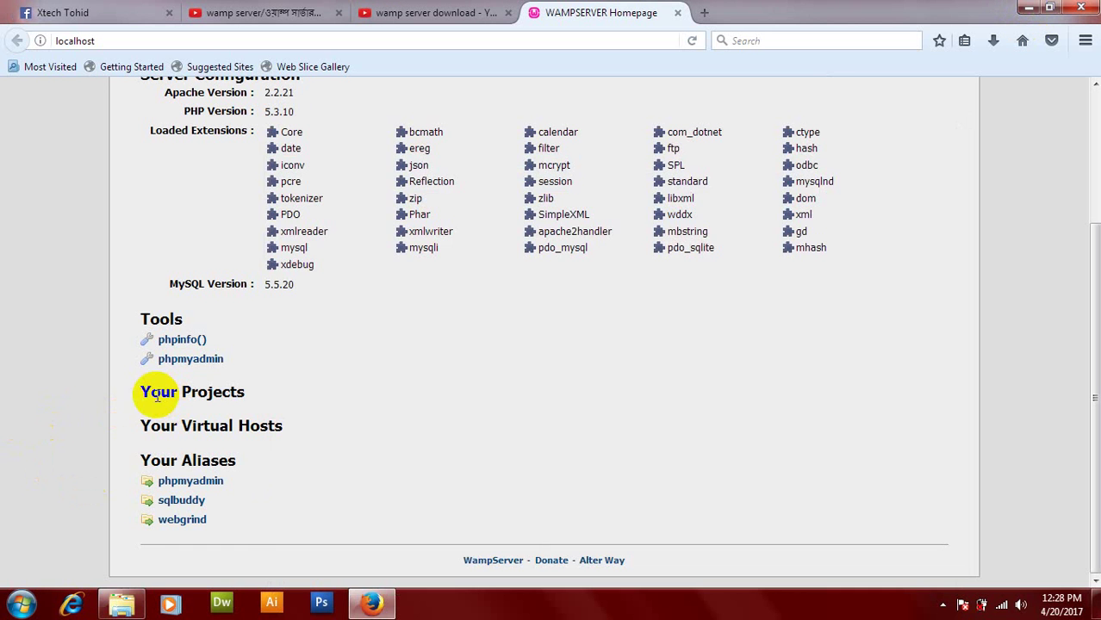
mouse_move(208, 397)
mouse_down()
mouse_move(188, 400)
mouse_move(209, 397)
mouse_up()
right_click(533, 380)
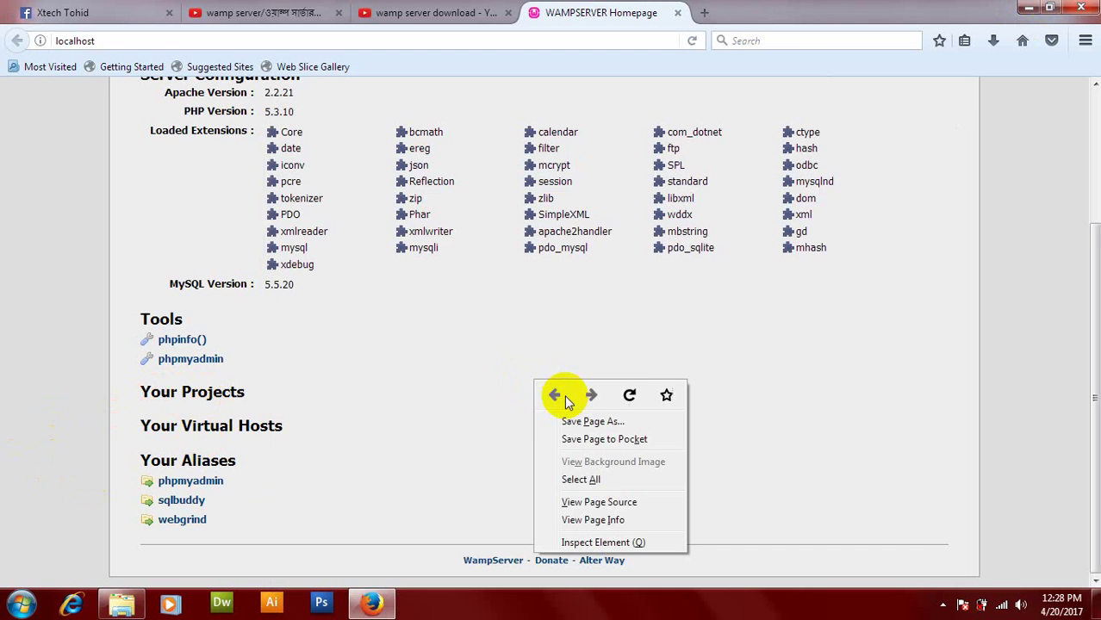
click(613, 398)
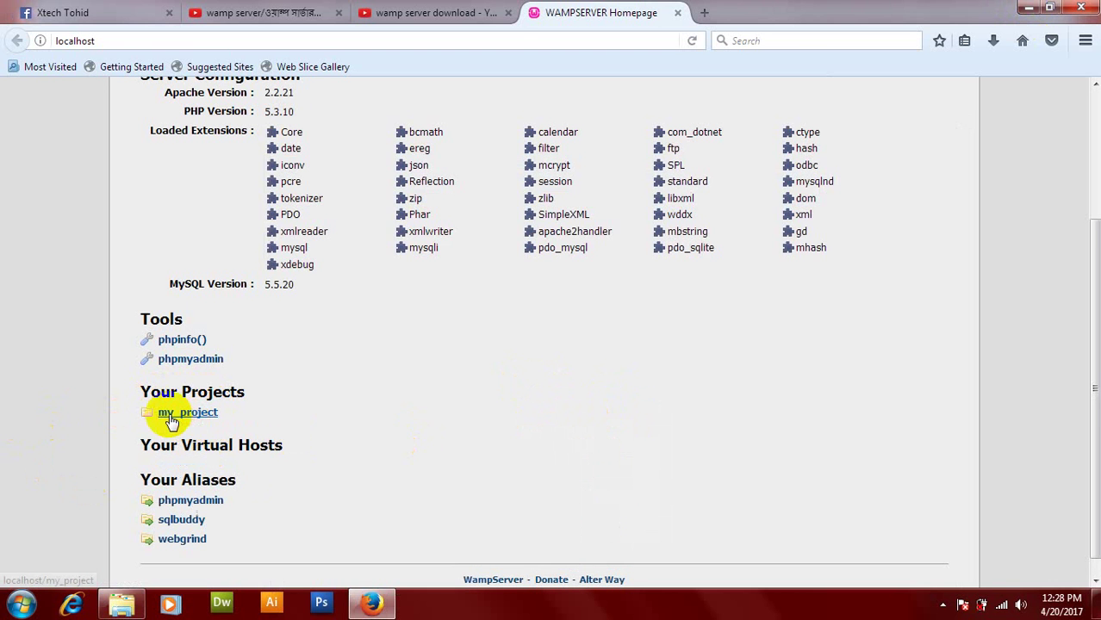
Step: Return to the www folder in Windows Explorer and create a second folder named new_project
click(156, 596)
right_click(547, 290)
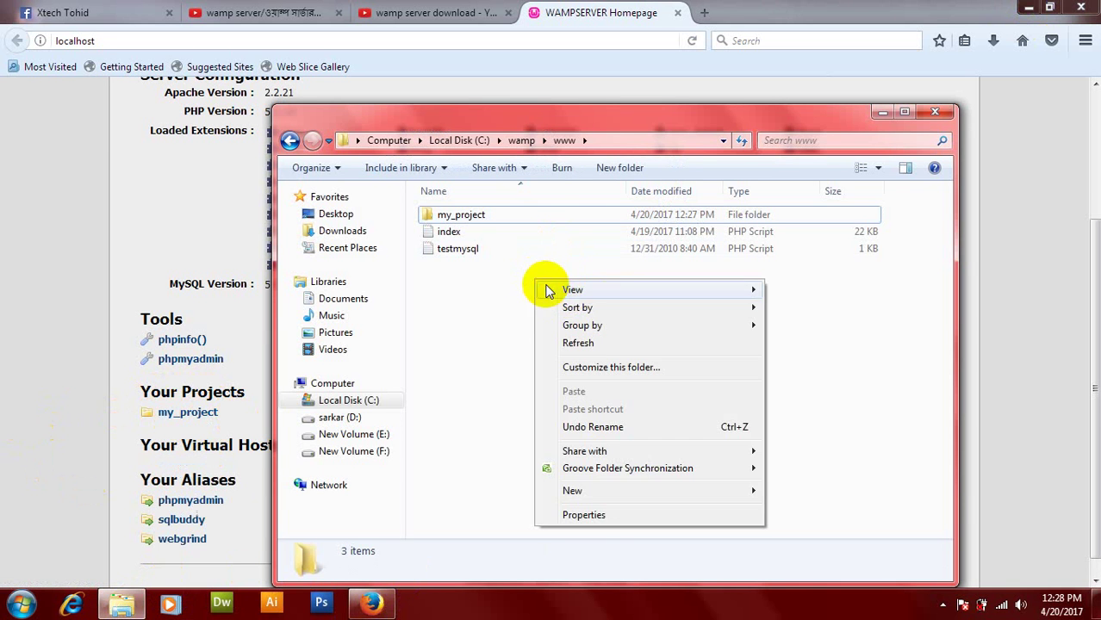
mouse_move(631, 490)
click(842, 274)
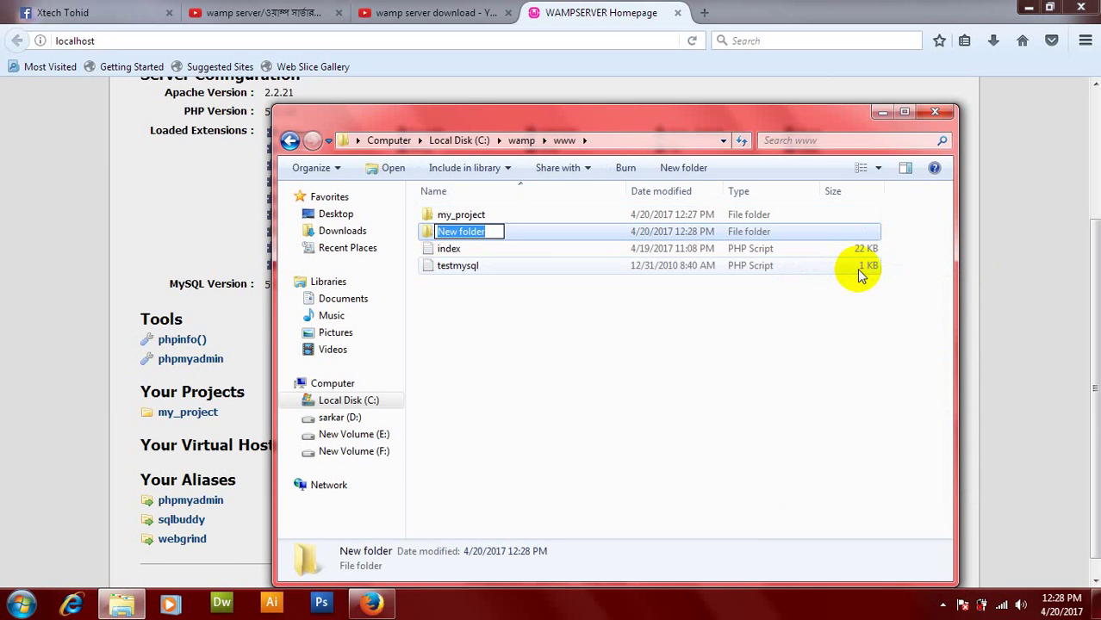
text(new)
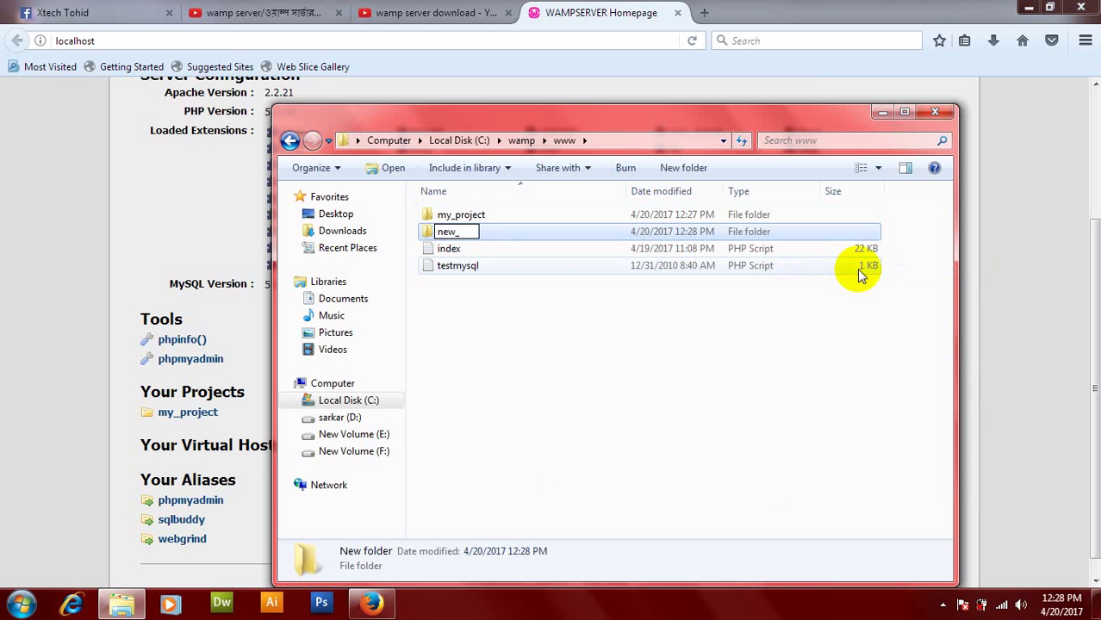
text(_project)
key(Return)
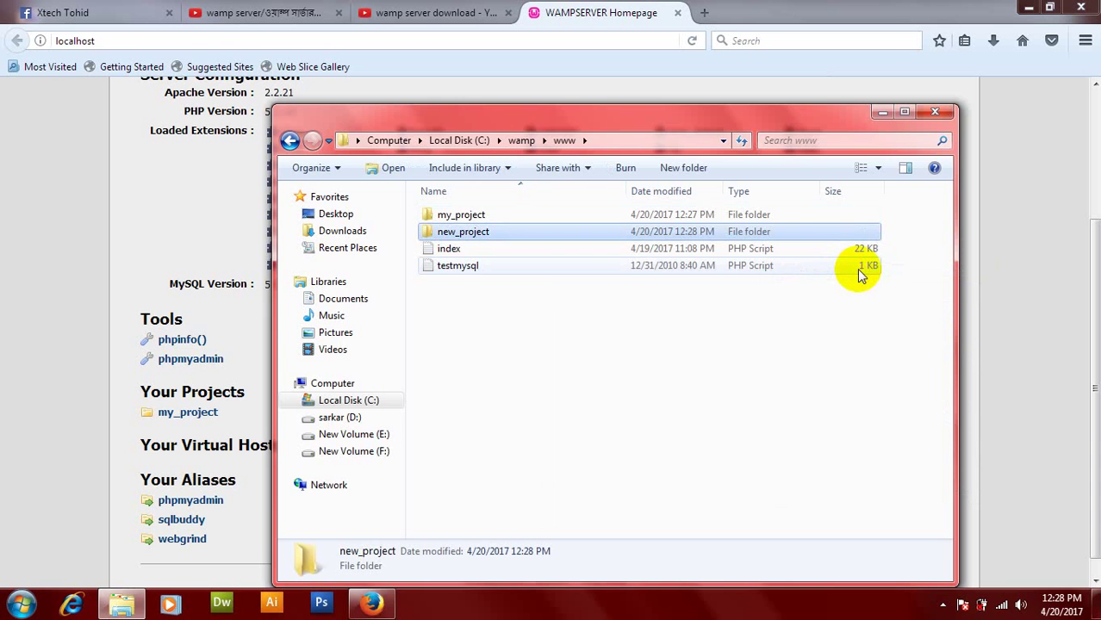
Step: Reload the WampServer homepage in Firefox and check its Your Projects list for the new_project folder
right_click(41, 288)
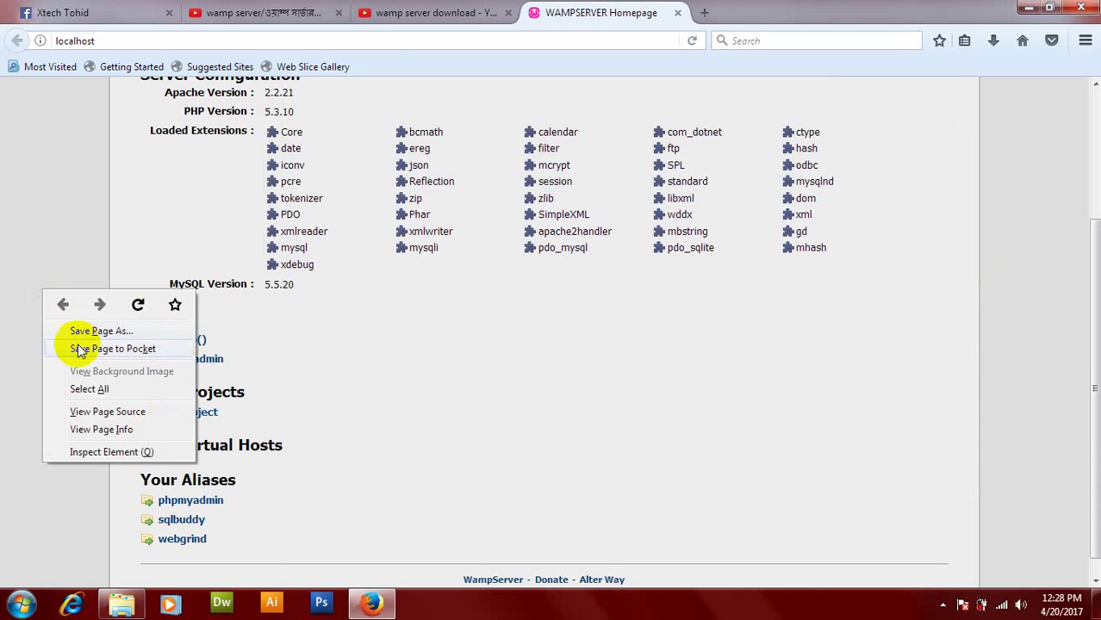
click(138, 304)
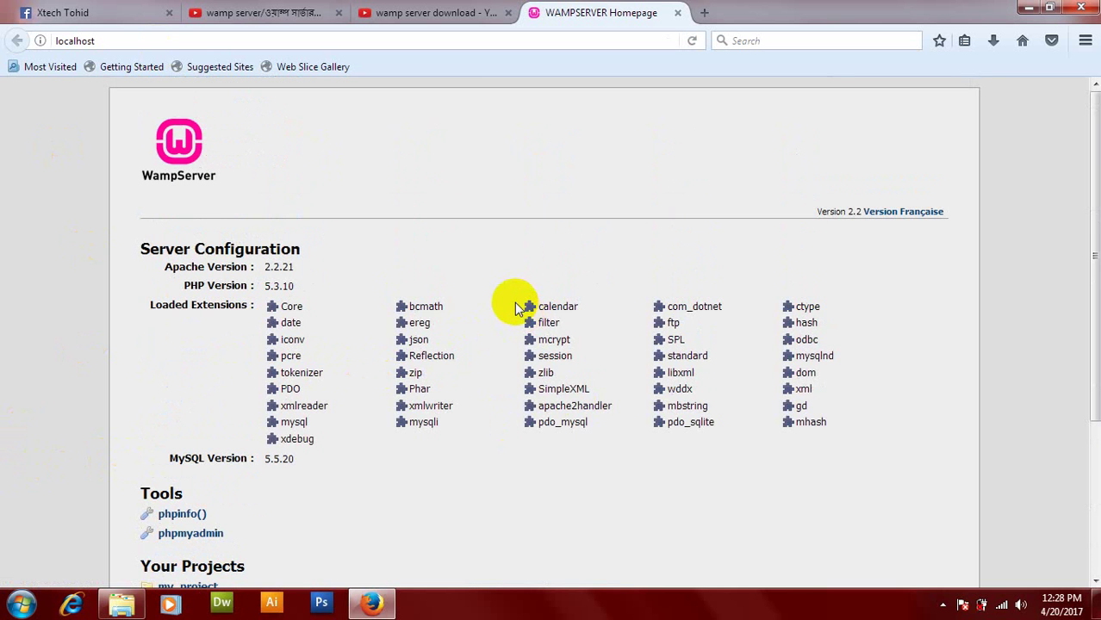
scroll(983, 516, down, 4)
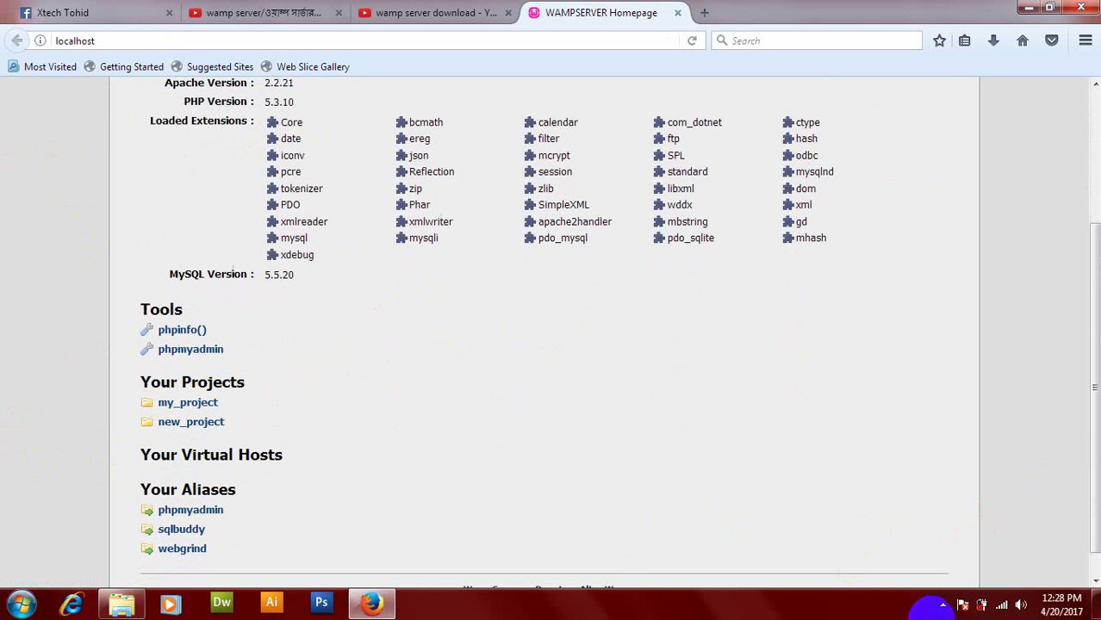